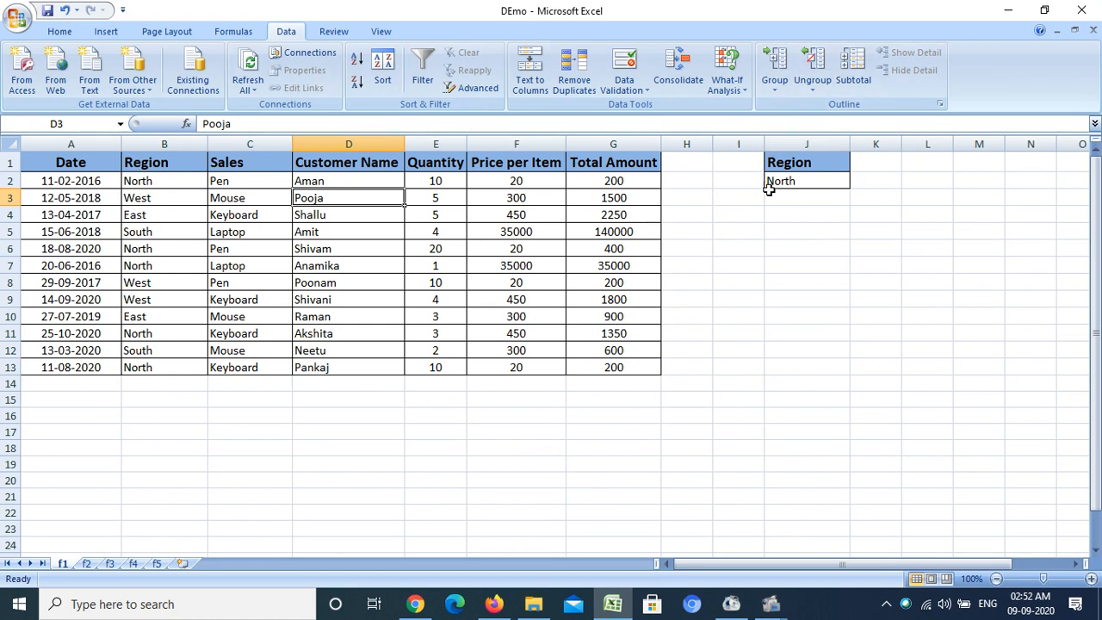
- Open Advanced Filter for the table and set the criteria range to J1:J2 (Region = North)
left_click(320, 249)
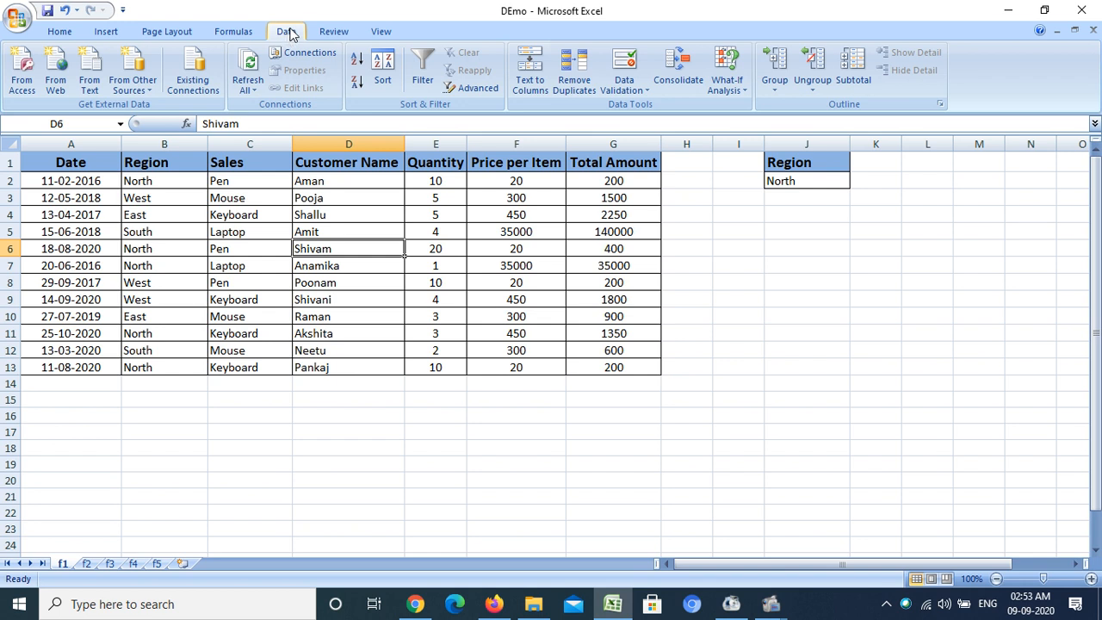
left_click(483, 93)
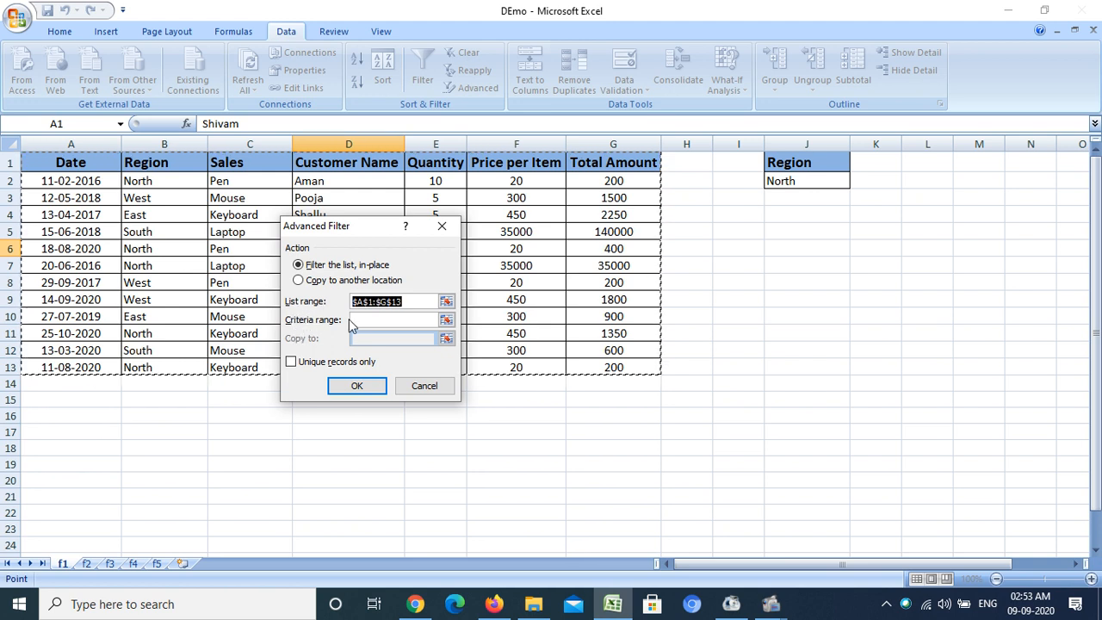
left_click(446, 320)
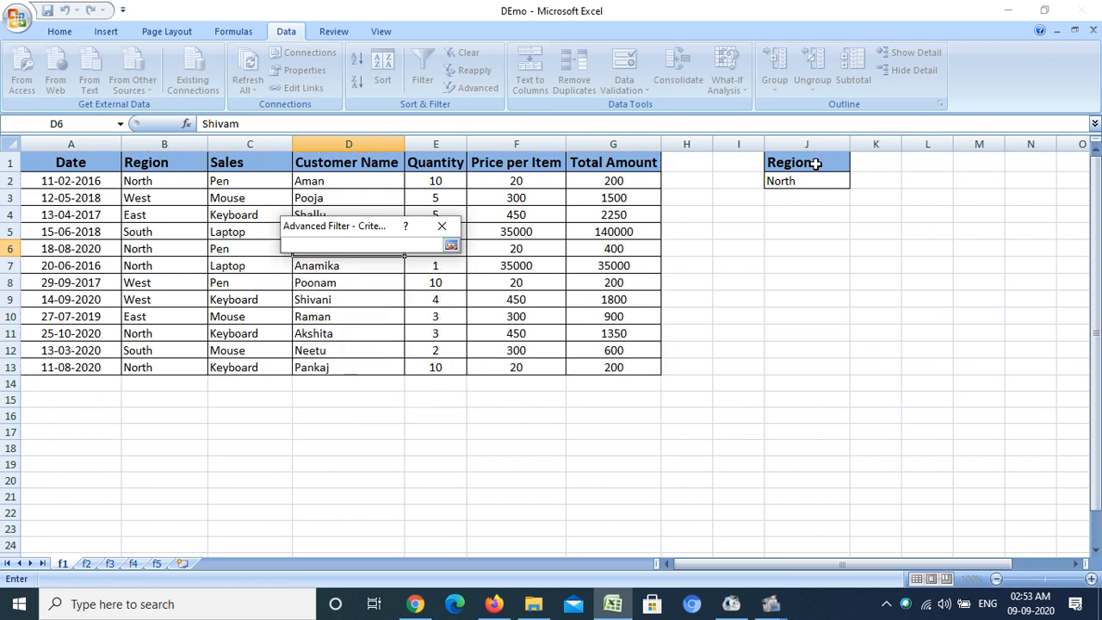
left_click_drag(814, 161, 814, 181)
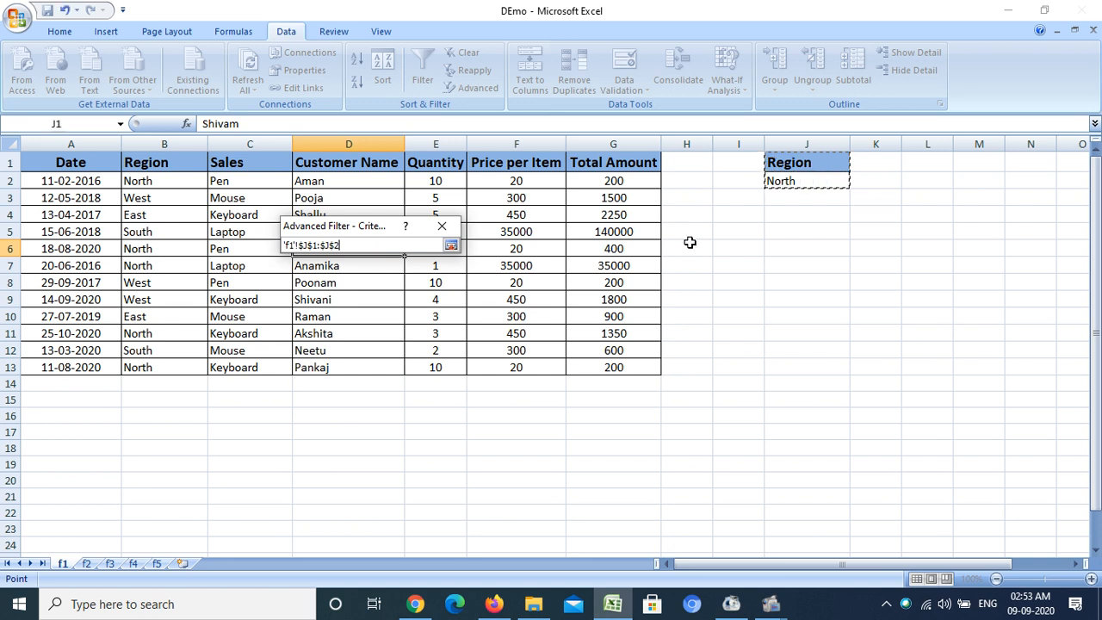
left_click(450, 244)
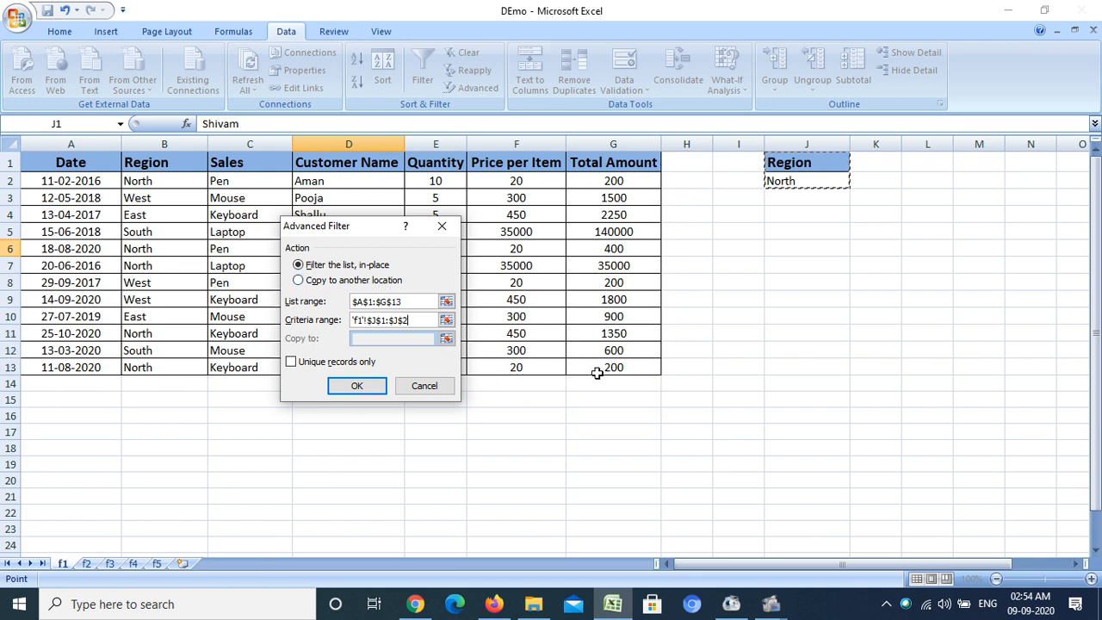
- Choose to copy the results to another location, set the destination to J8, and run the filter
left_click(299, 282)
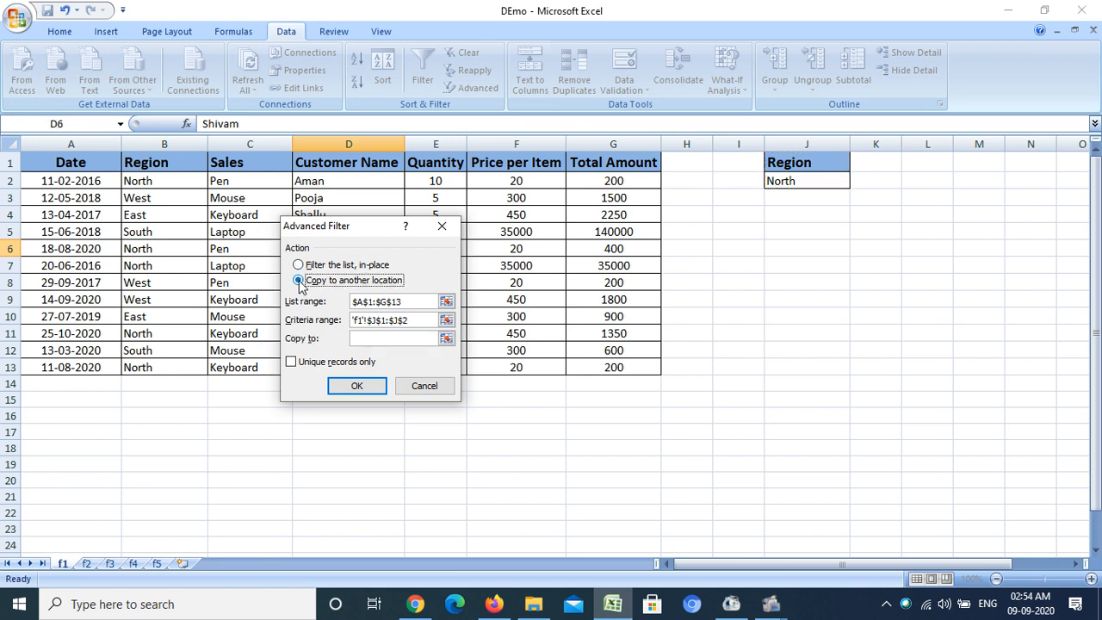
left_click(446, 337)
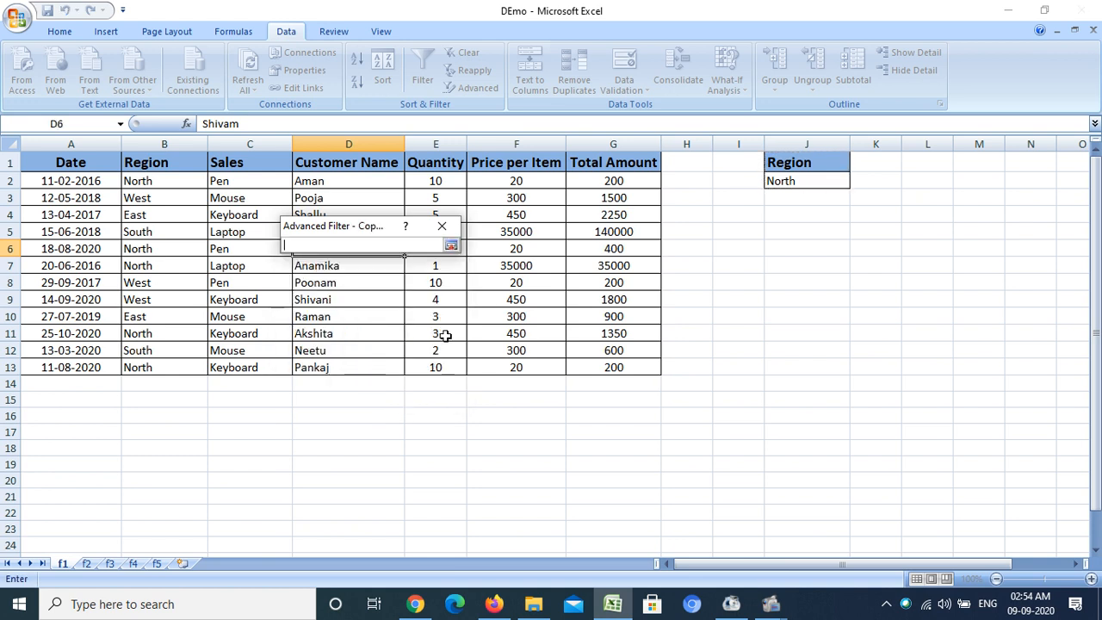
left_click(797, 285)
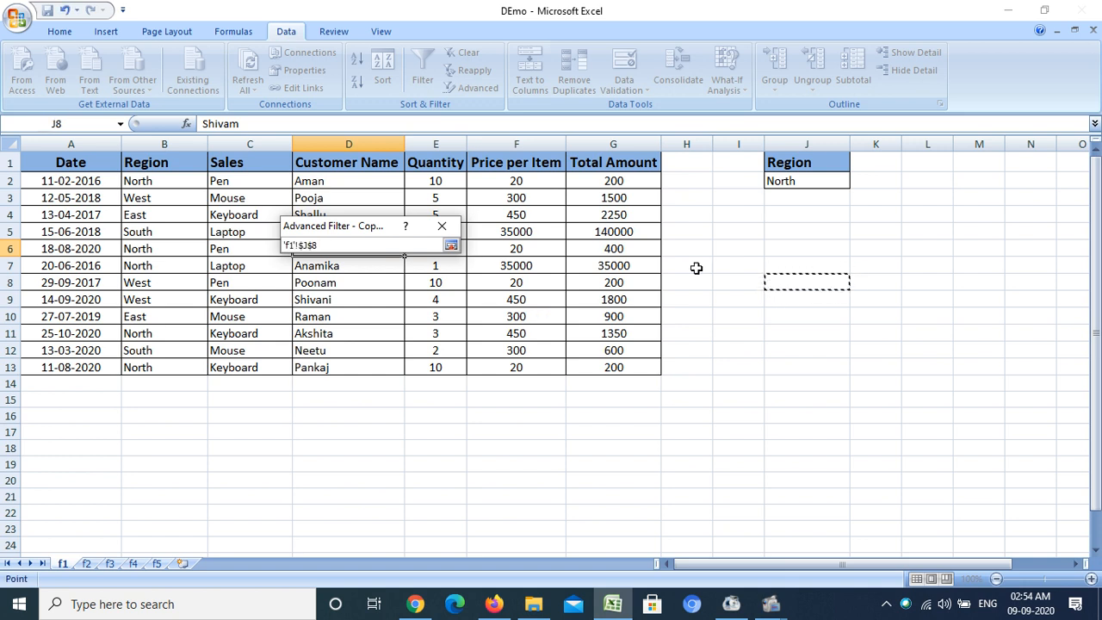
left_click(452, 245)
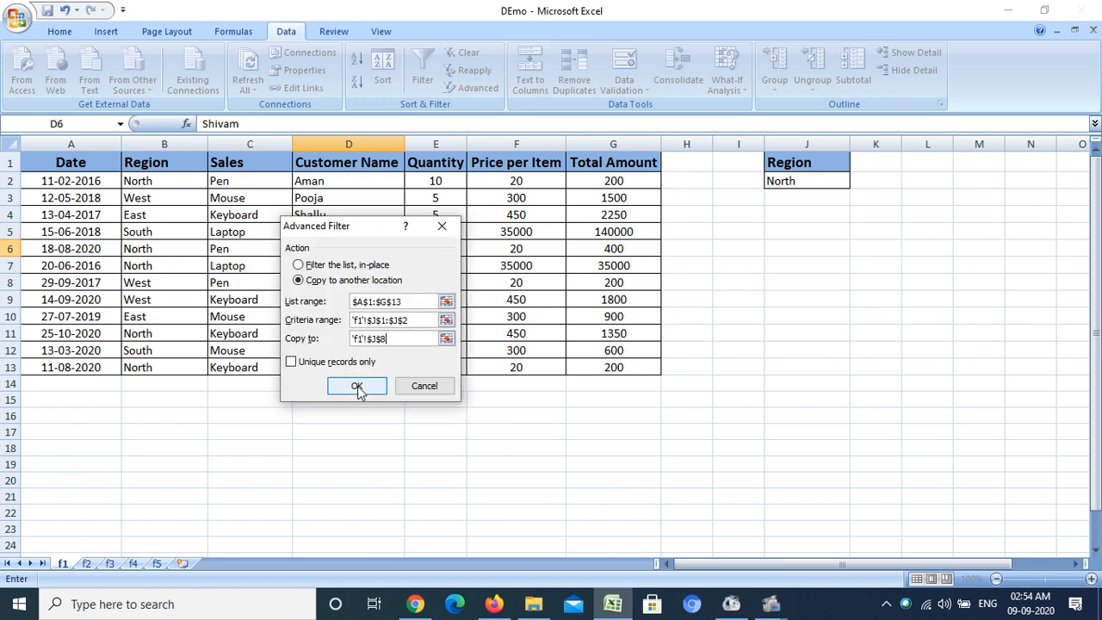
left_click(357, 386)
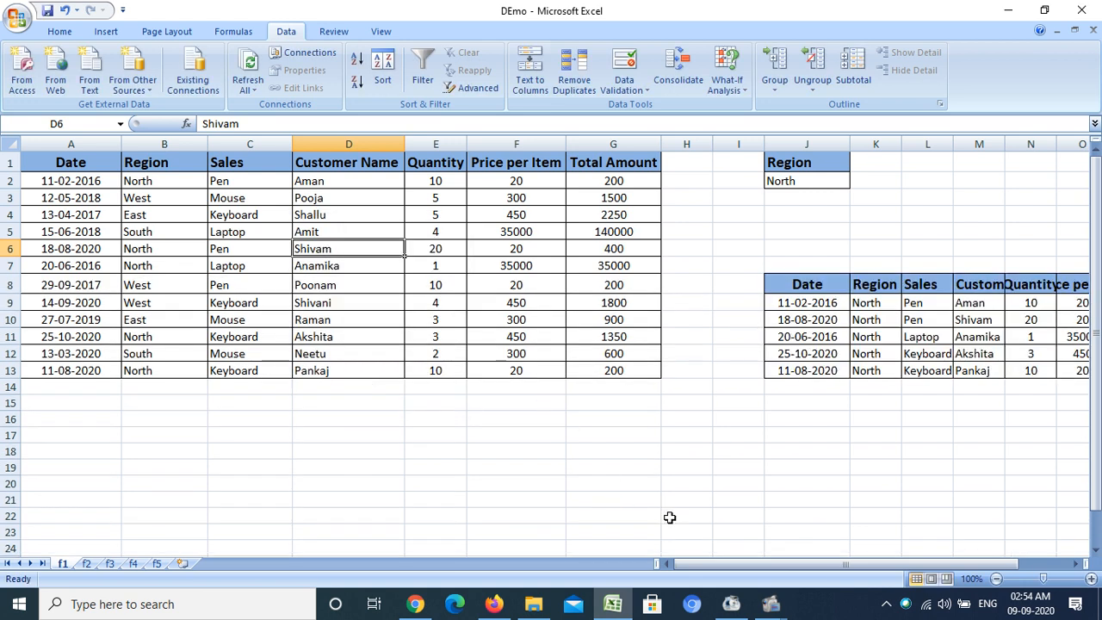
- Widen the last column of the copied results and select the filtered records
left_click_drag(694, 571, 773, 557)
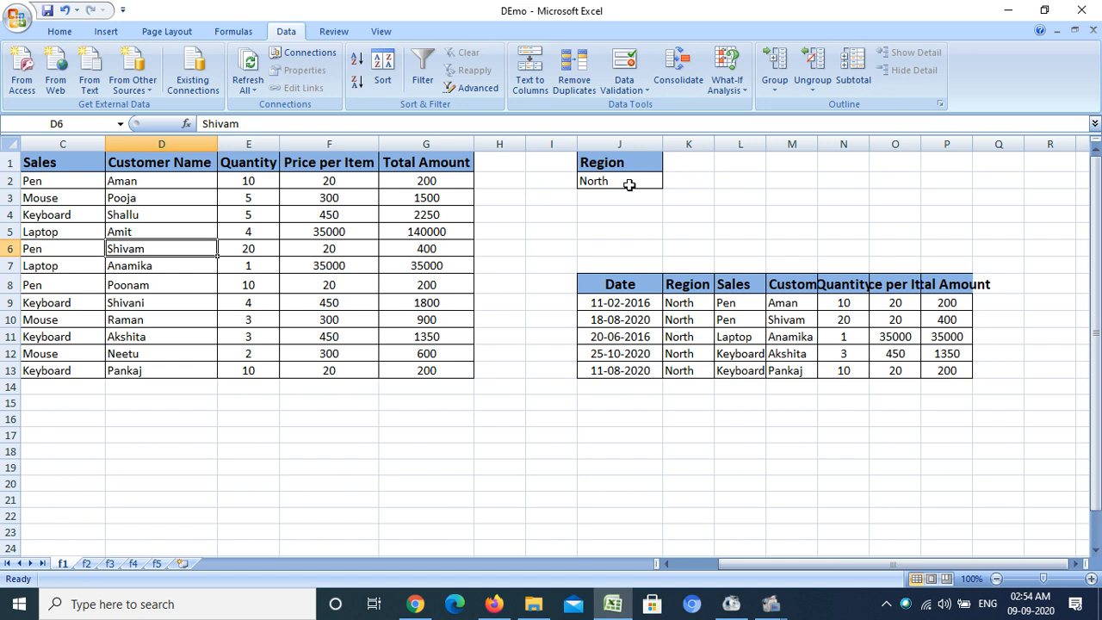
left_click_drag(973, 148, 985, 148)
left_click_drag(678, 303, 953, 369)
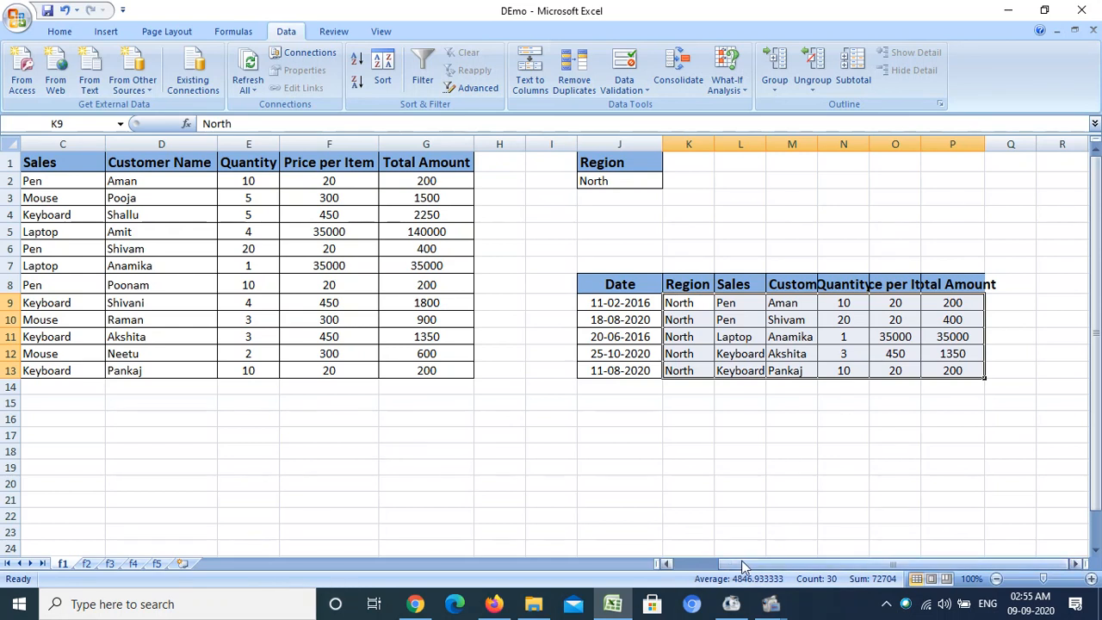
left_click_drag(733, 564, 688, 575)
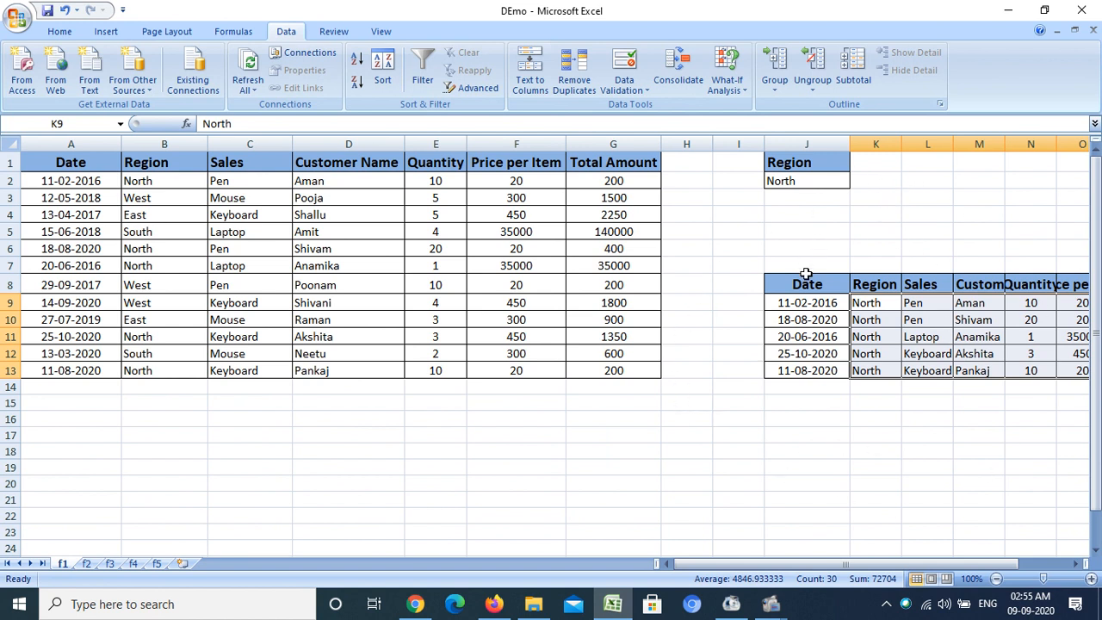
- Switch to sheet f2 and inspect the Region and Sales criteria cells
left_click(87, 564)
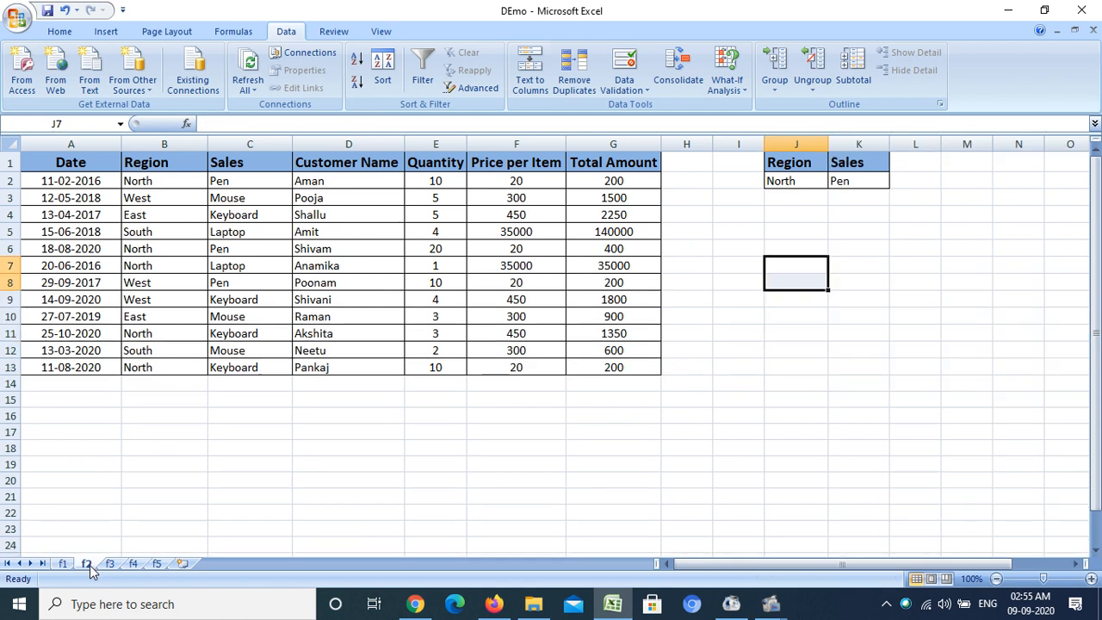
left_click(624, 303)
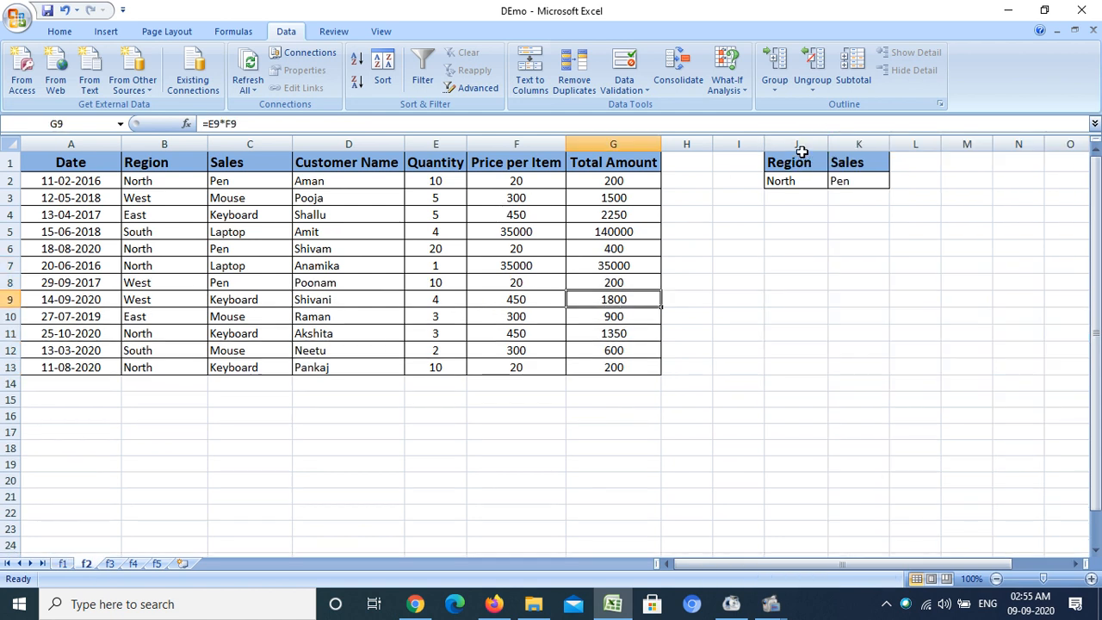
left_click(818, 162)
left_click(856, 161)
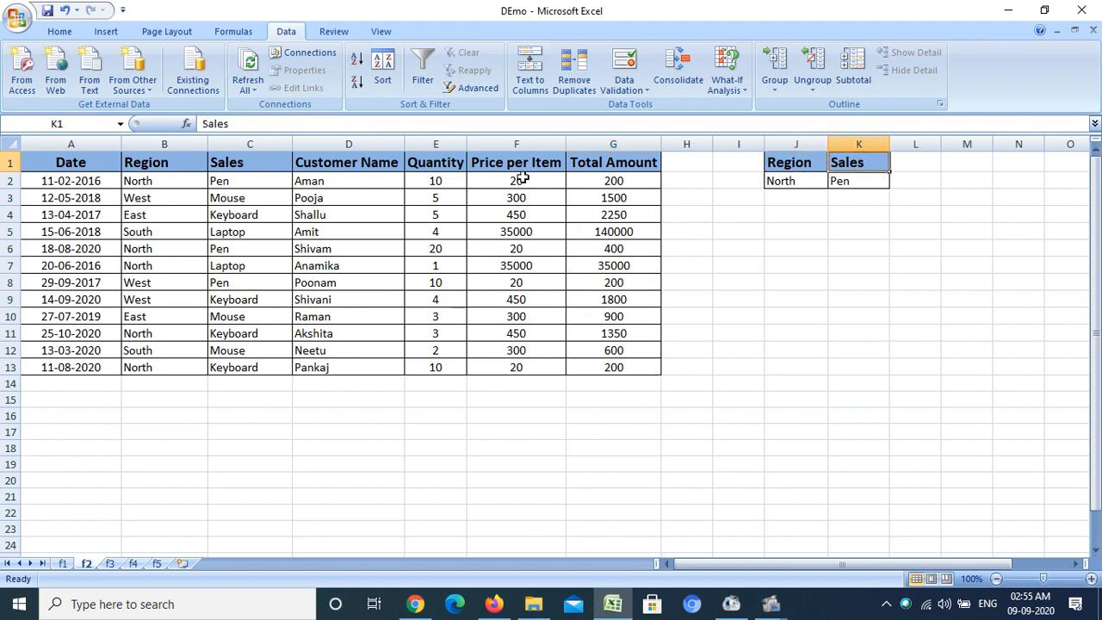
- Open Advanced Filter for the table and set the criteria range to J1:K2
left_click(354, 247)
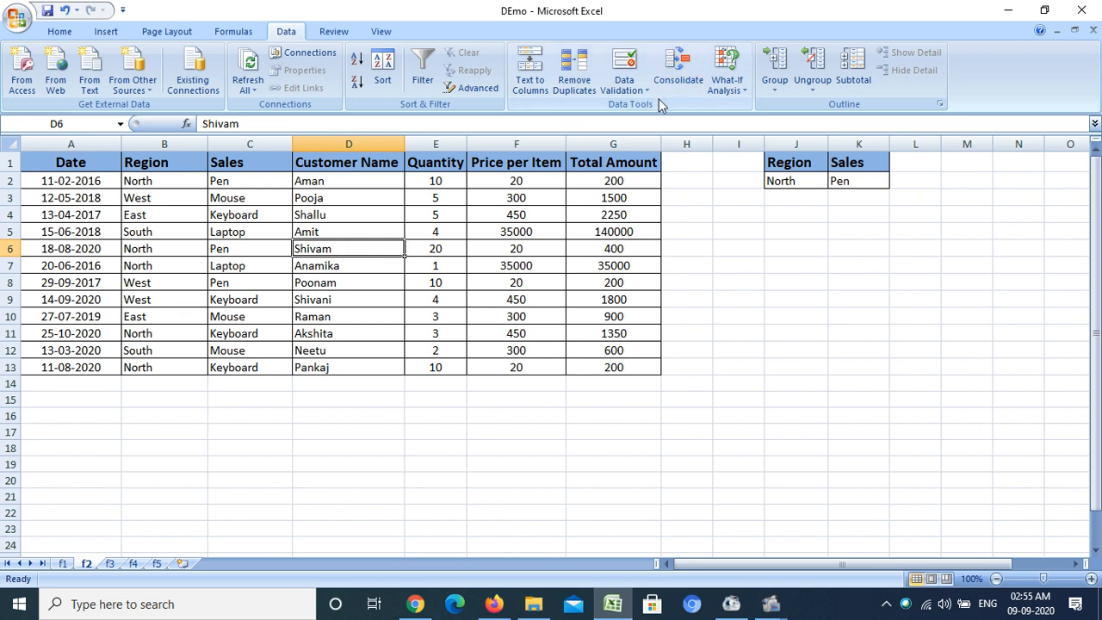
left_click(479, 89)
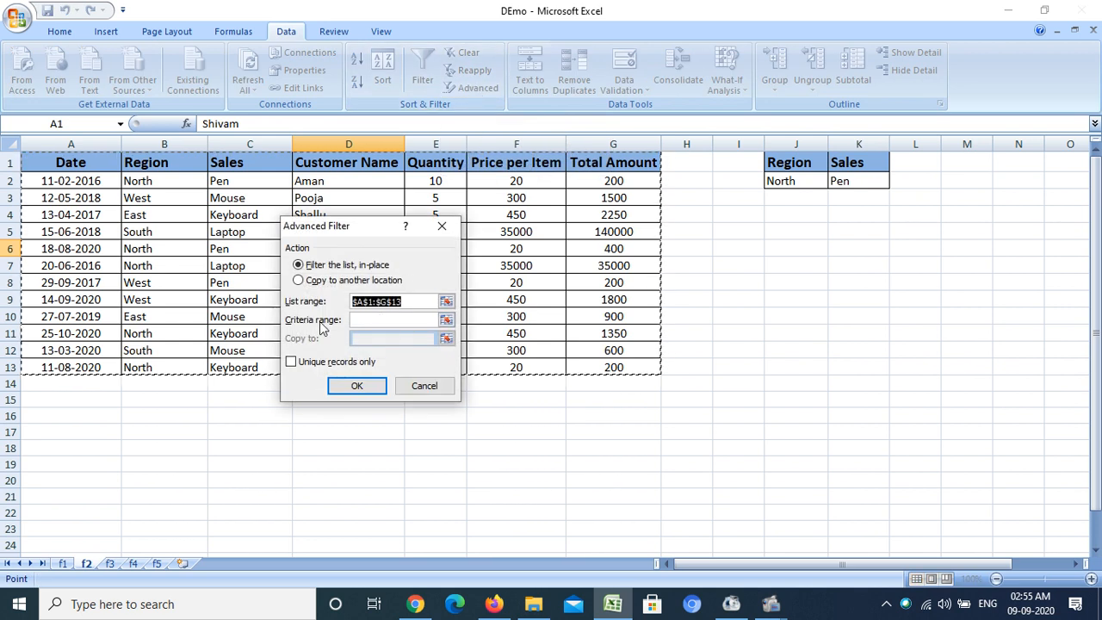
left_click(446, 320)
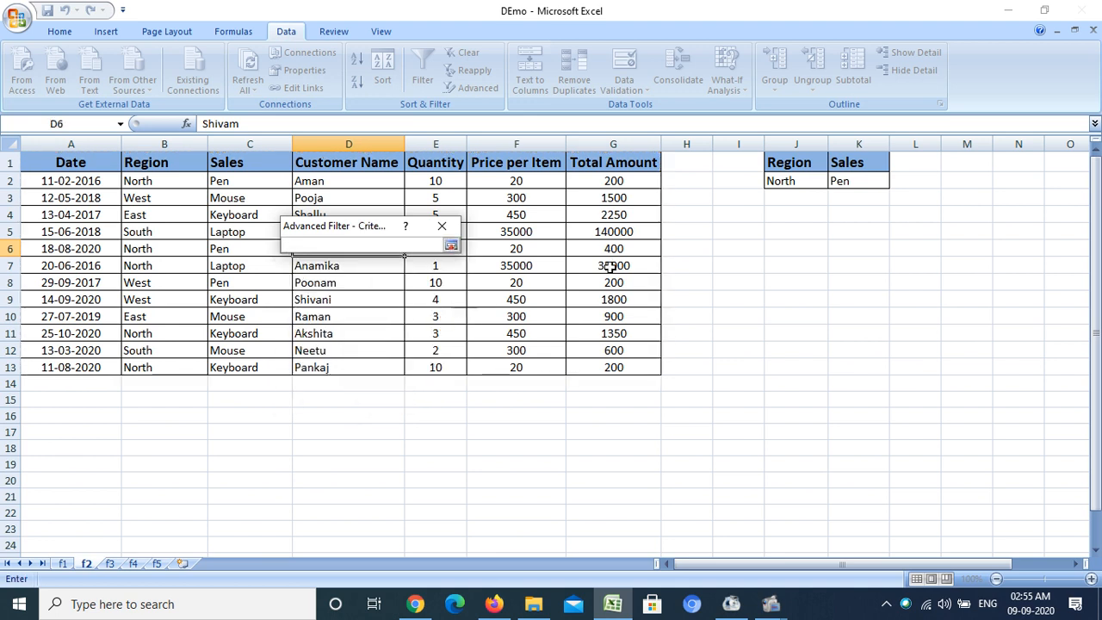
left_click(789, 156)
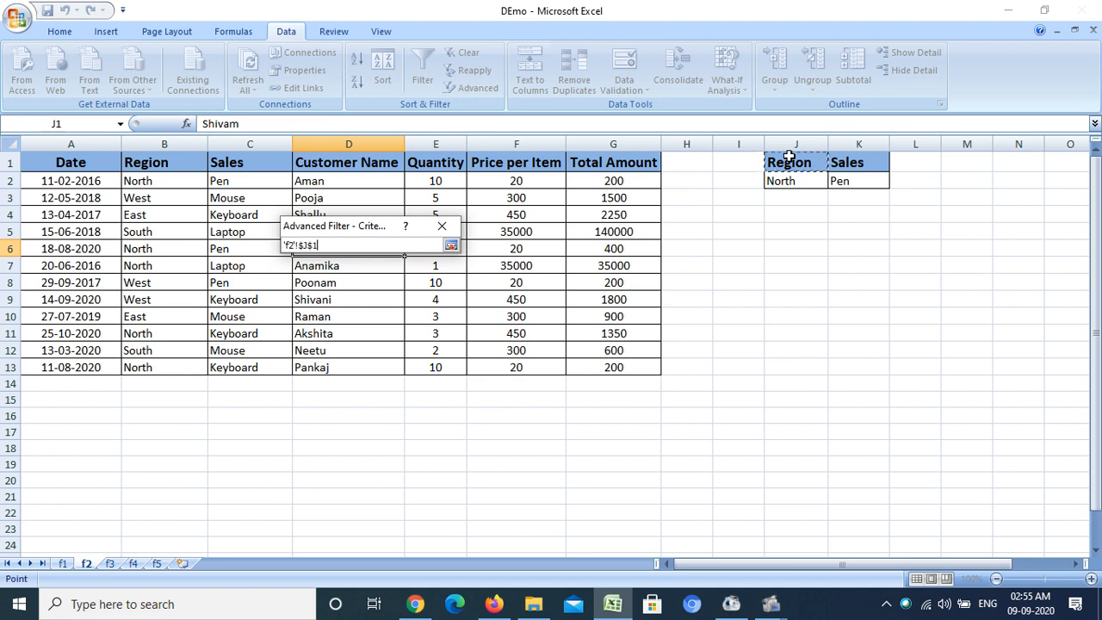
left_click_drag(790, 156, 843, 182)
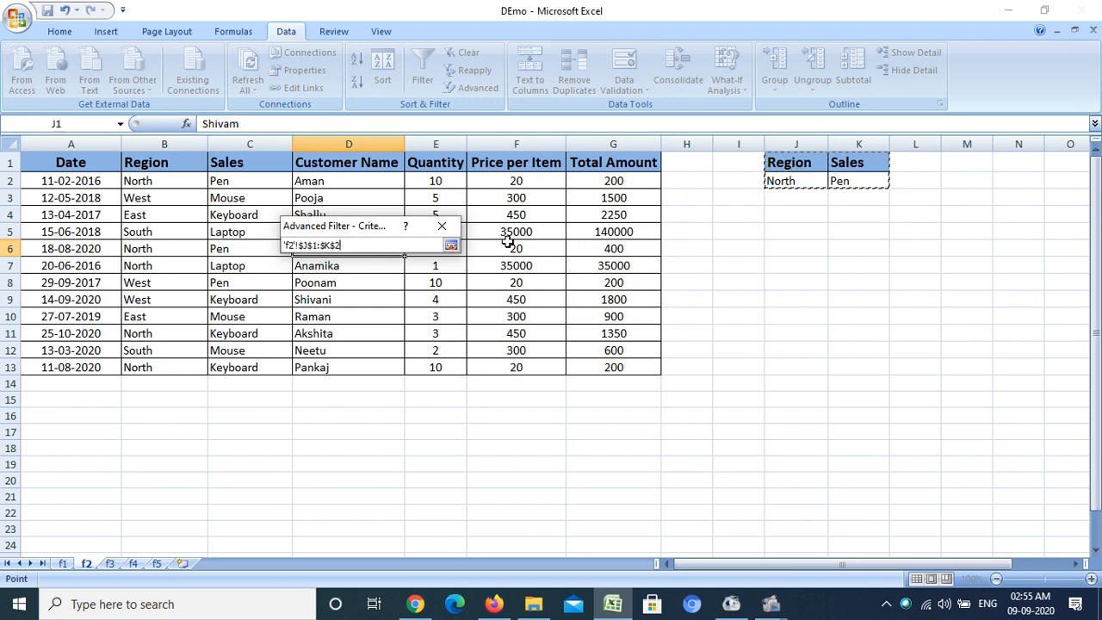
left_click(450, 245)
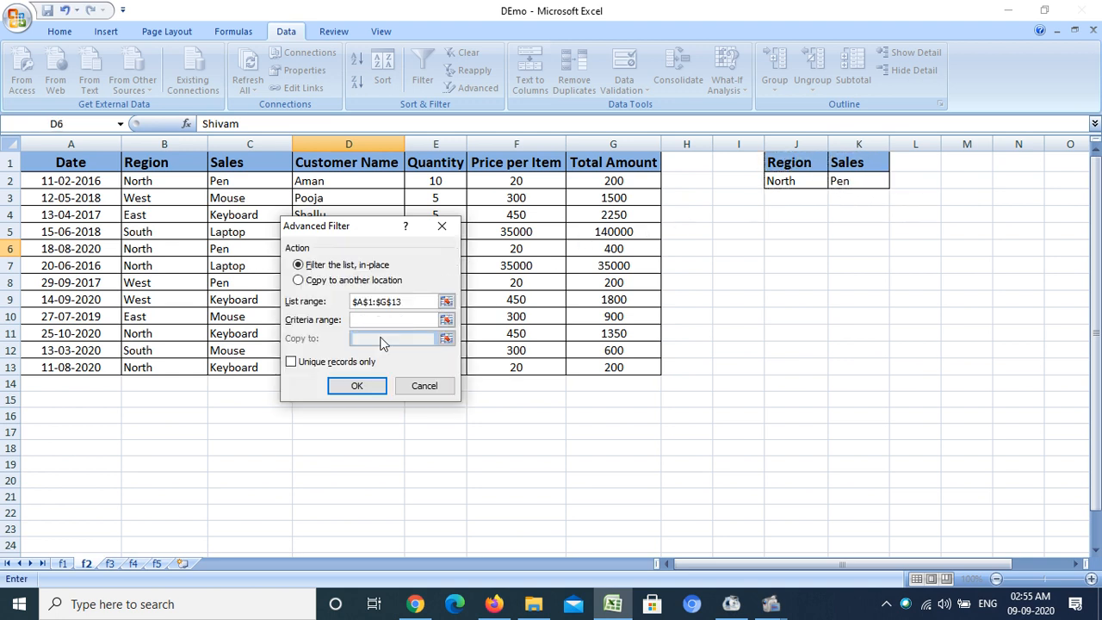
- Choose to copy the results to another location with destination J8, and run the filter
left_click(328, 284)
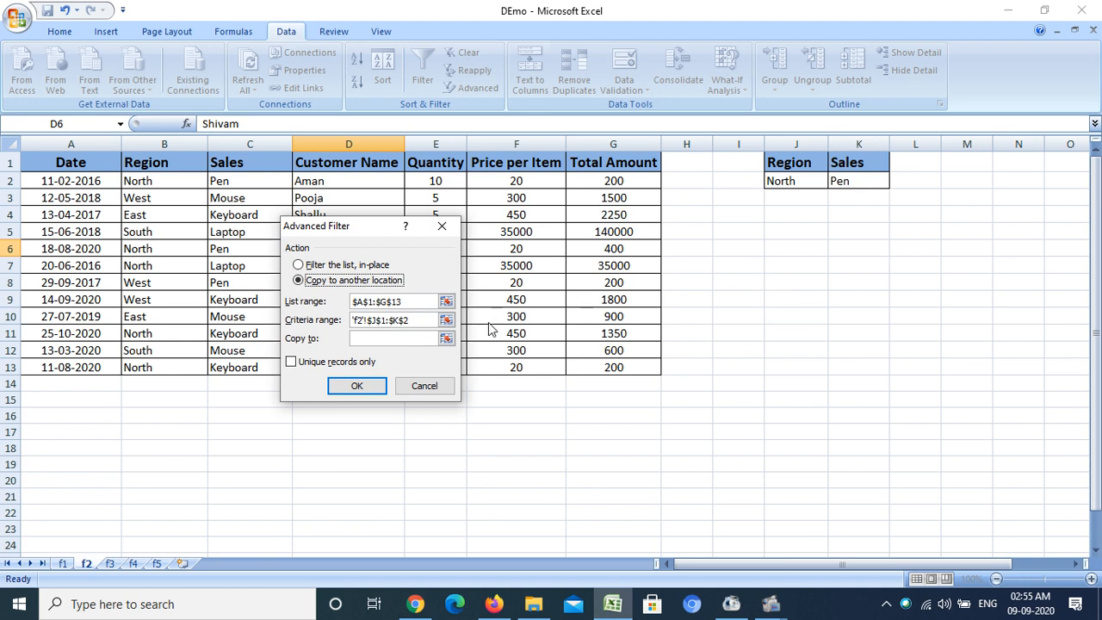
left_click(446, 337)
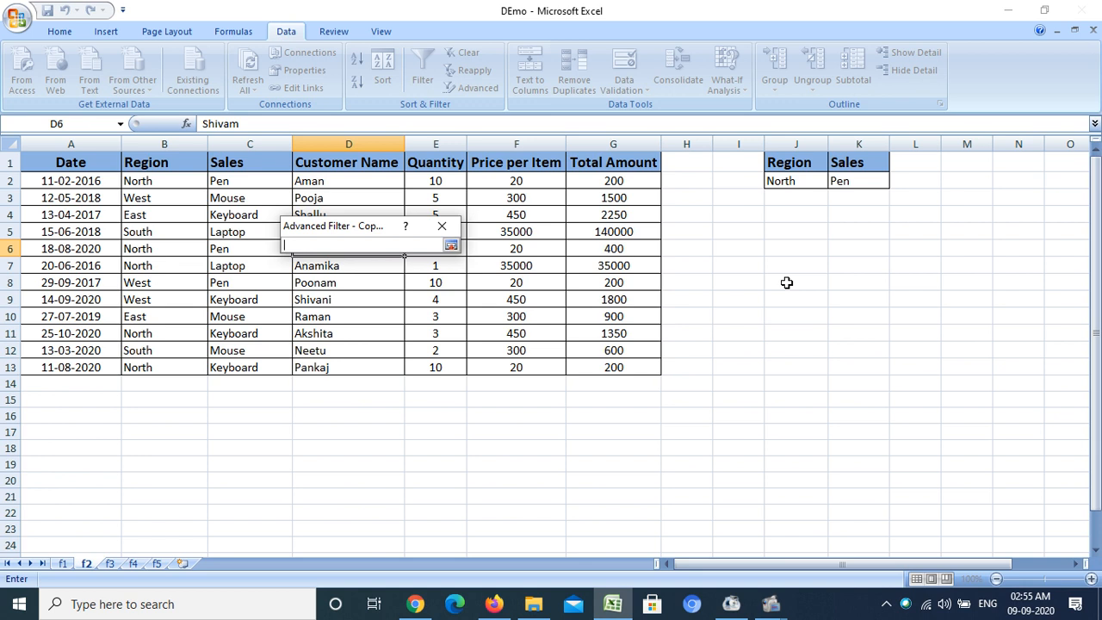
left_click(786, 283)
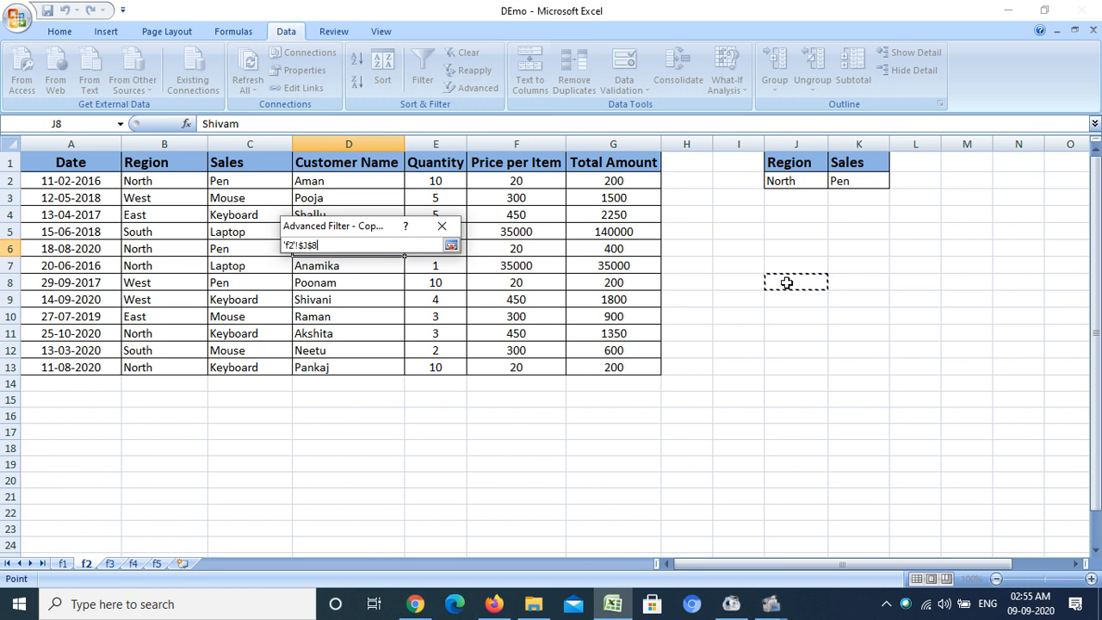
left_click(449, 249)
left_click(366, 385)
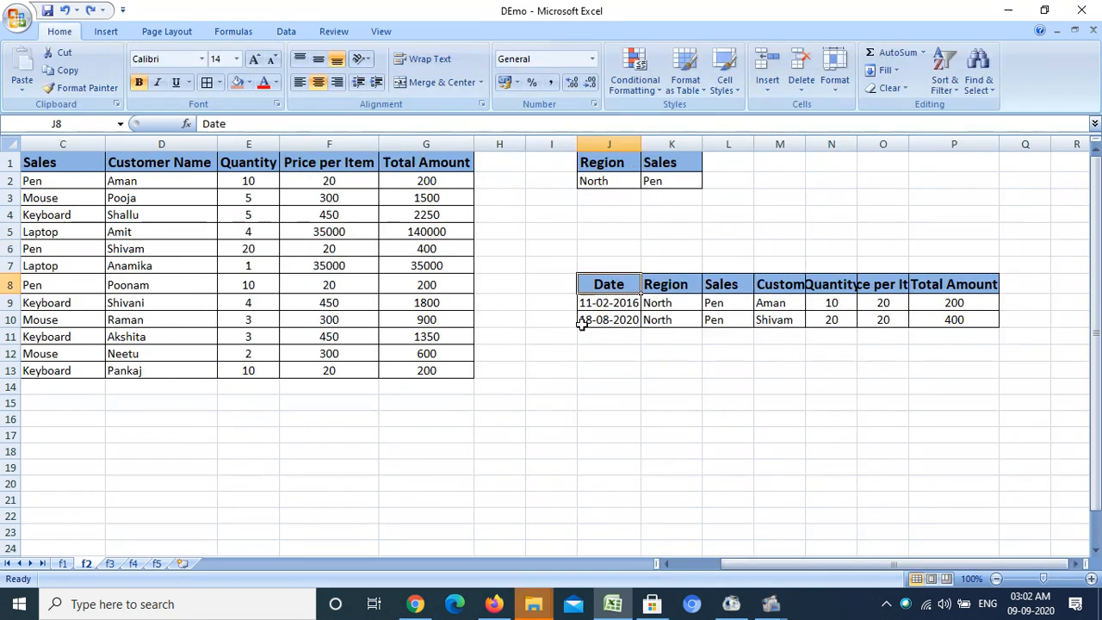
- Select the copied results and the criteria range to compare them
left_click_drag(586, 303, 965, 317)
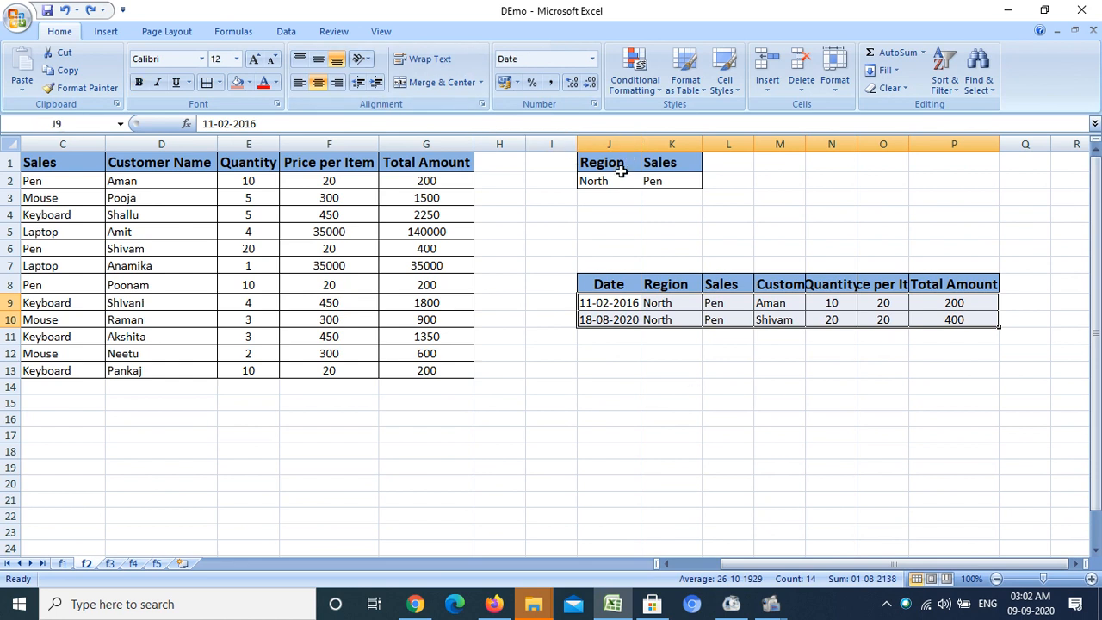
left_click_drag(605, 165, 668, 177)
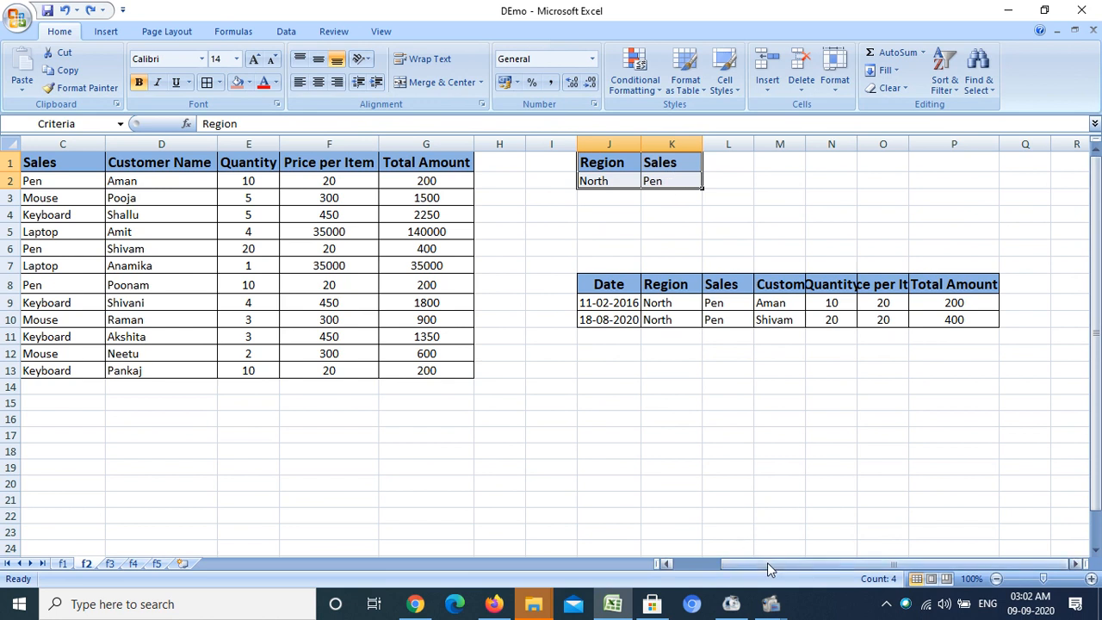
left_click_drag(767, 568, 755, 567)
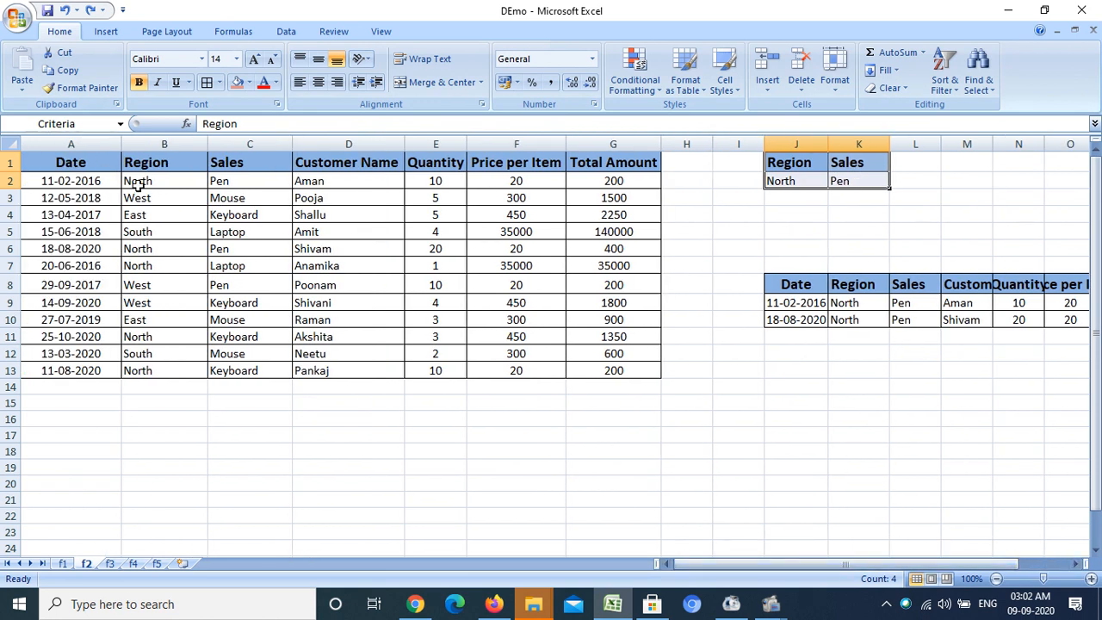
- Apply a fill color to cells A2:C2 and A6:C6 of the source rows matching North and Pen
left_click_drag(89, 179, 249, 181)
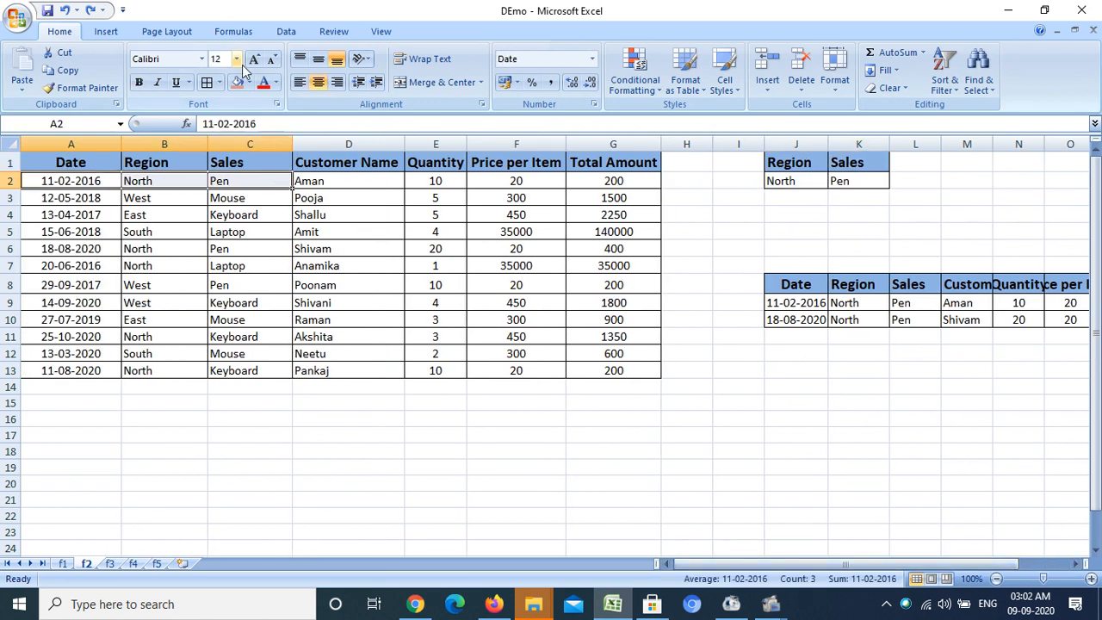
left_click(237, 82)
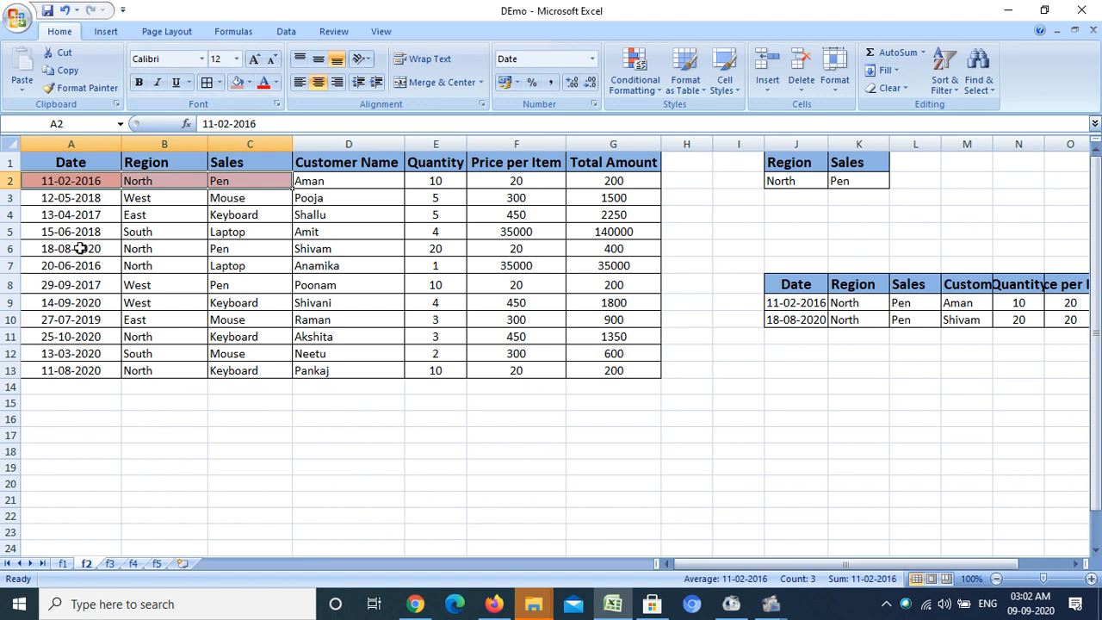
left_click_drag(79, 248, 229, 249)
left_click(237, 82)
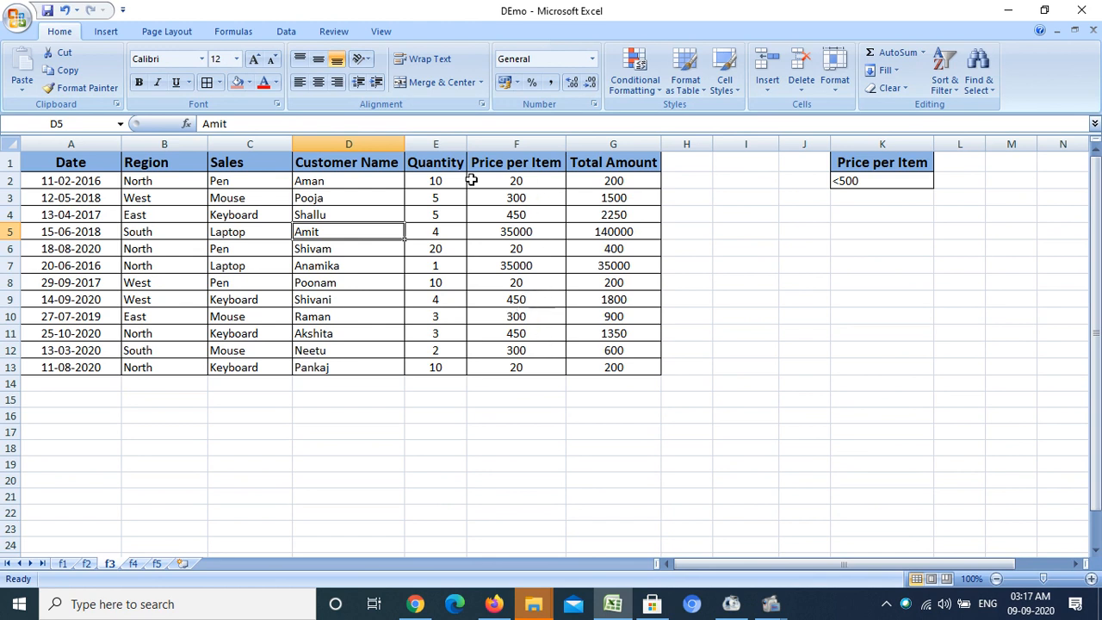
- Open Advanced Filter for the table and set the criteria range to the Price per Item criterion K1:K2
left_click(287, 31)
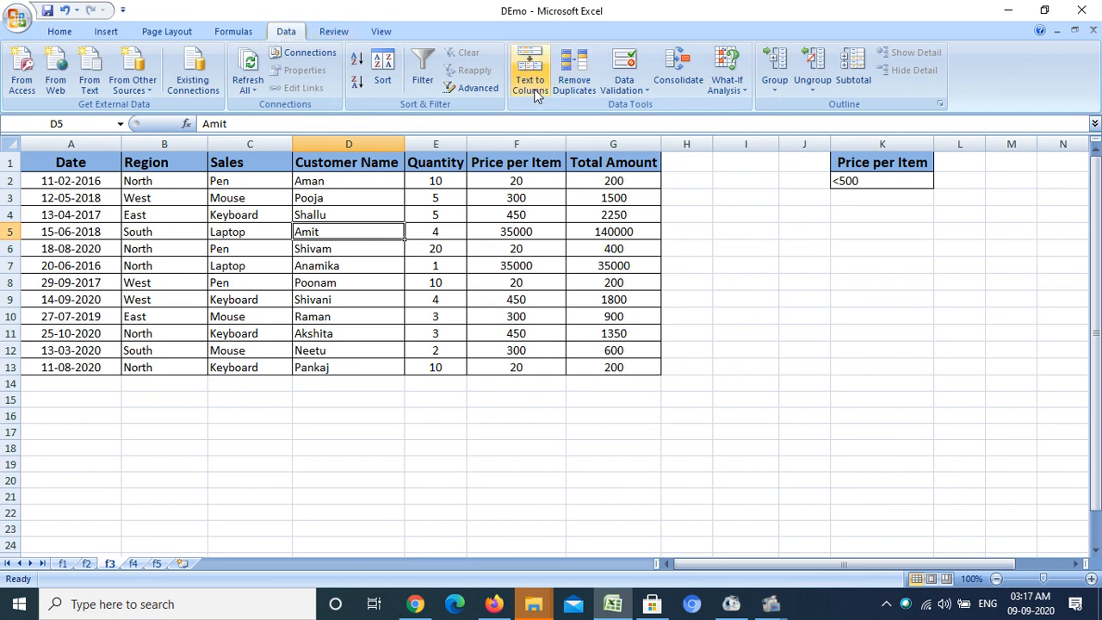
left_click(479, 90)
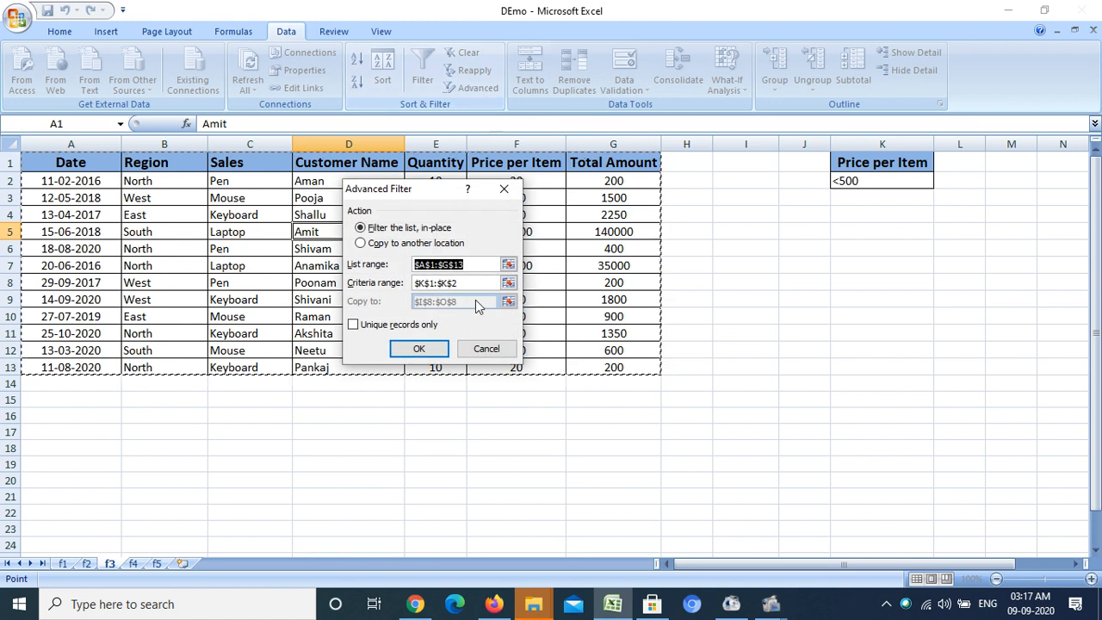
left_click_drag(433, 191, 417, 110)
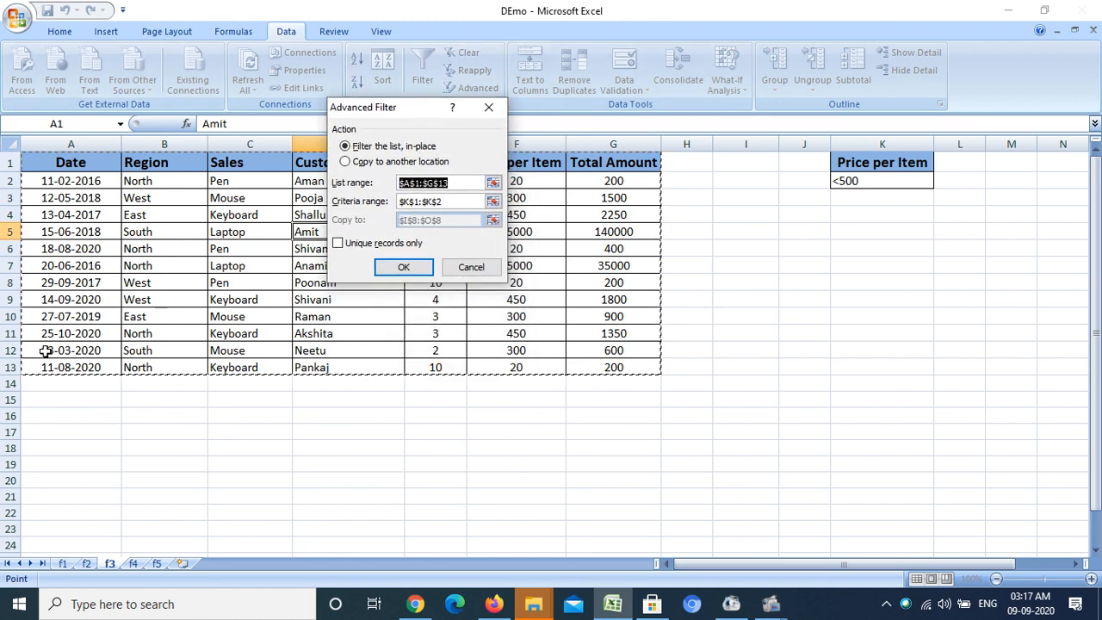
left_click(473, 203)
left_click_drag(472, 202, 233, 187)
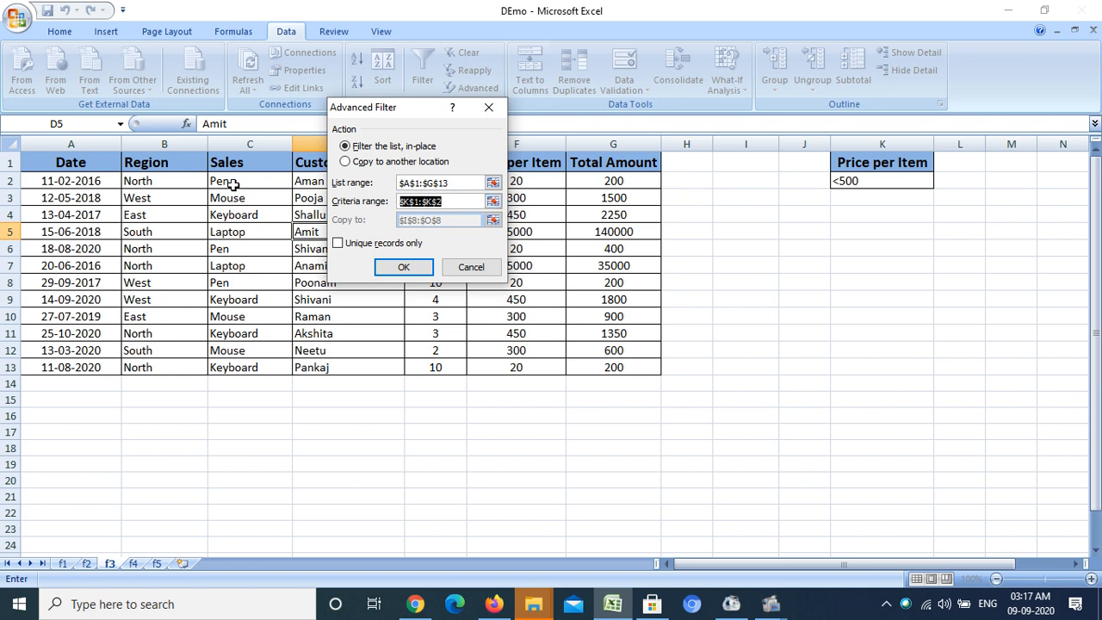
key("BackSpace")
left_click(492, 201)
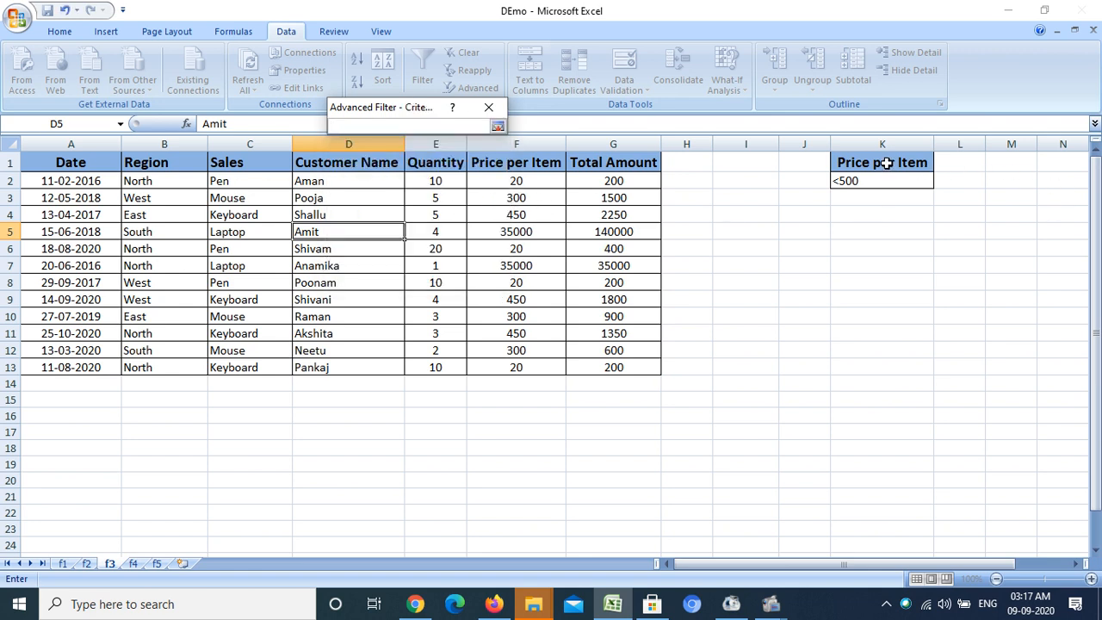
left_click_drag(887, 162, 883, 178)
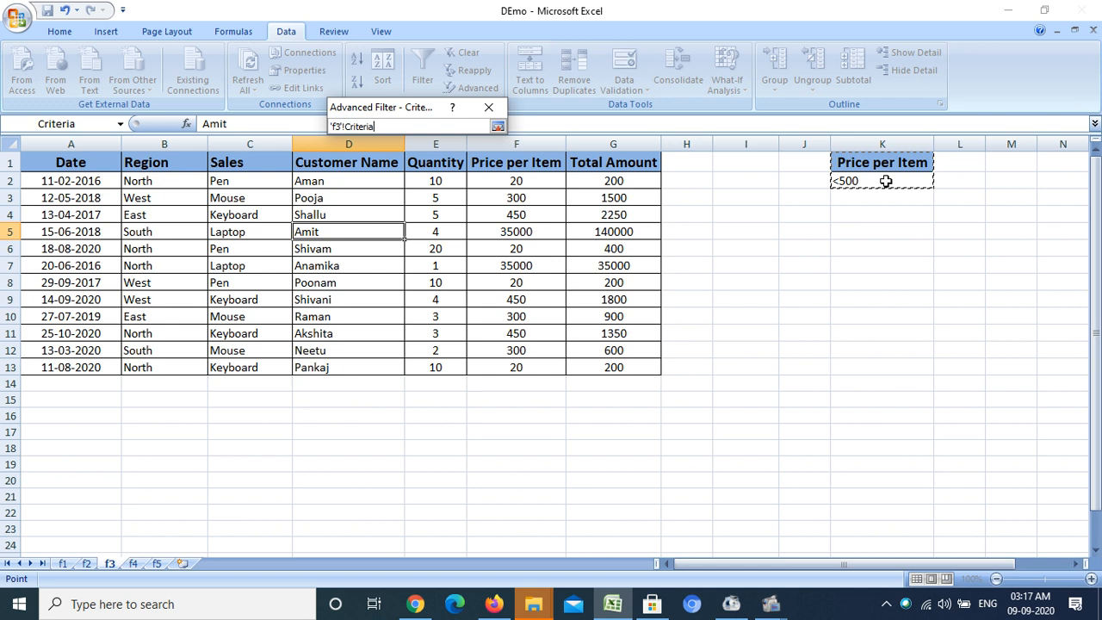
left_click(497, 126)
- Choose to copy the results to another location with destination J6, and run the filter
left_click(362, 163)
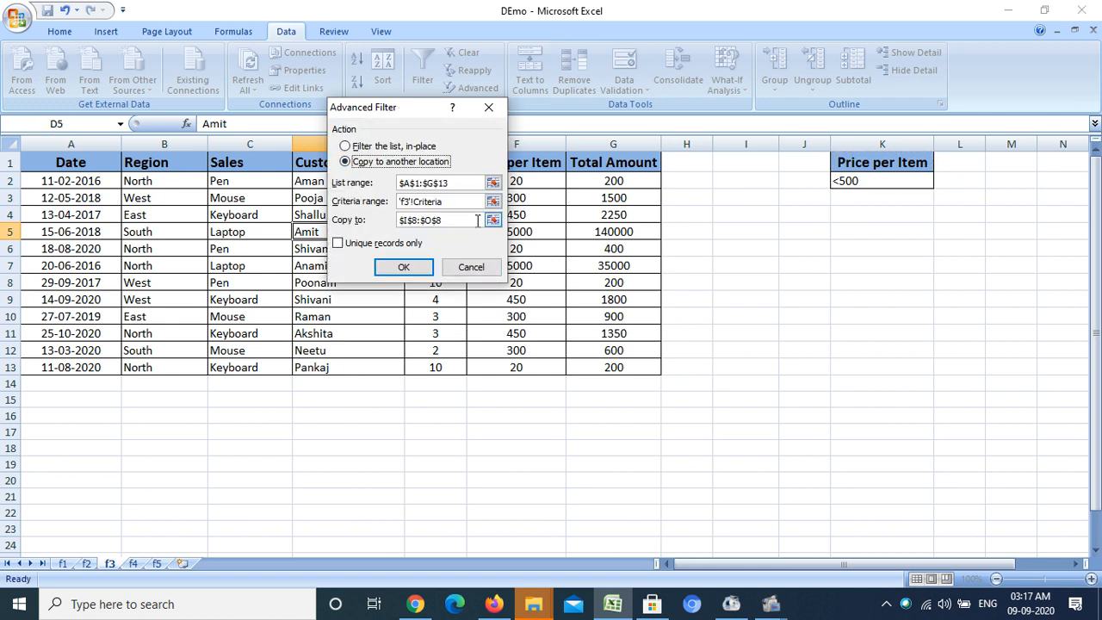
left_click(474, 218)
key("BackSpace")
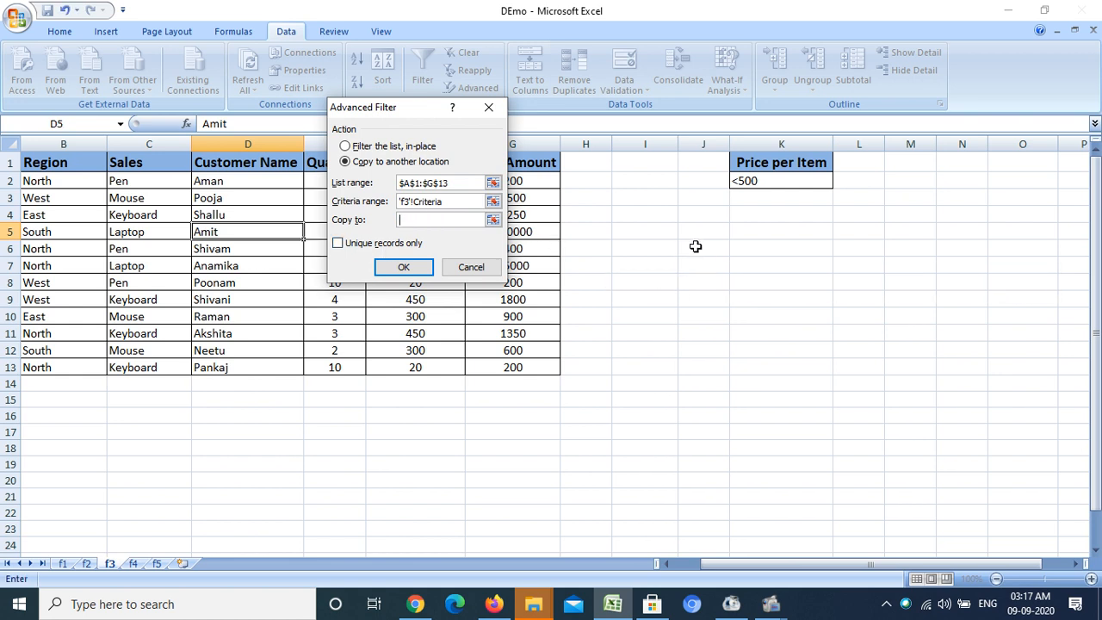
left_click(696, 246)
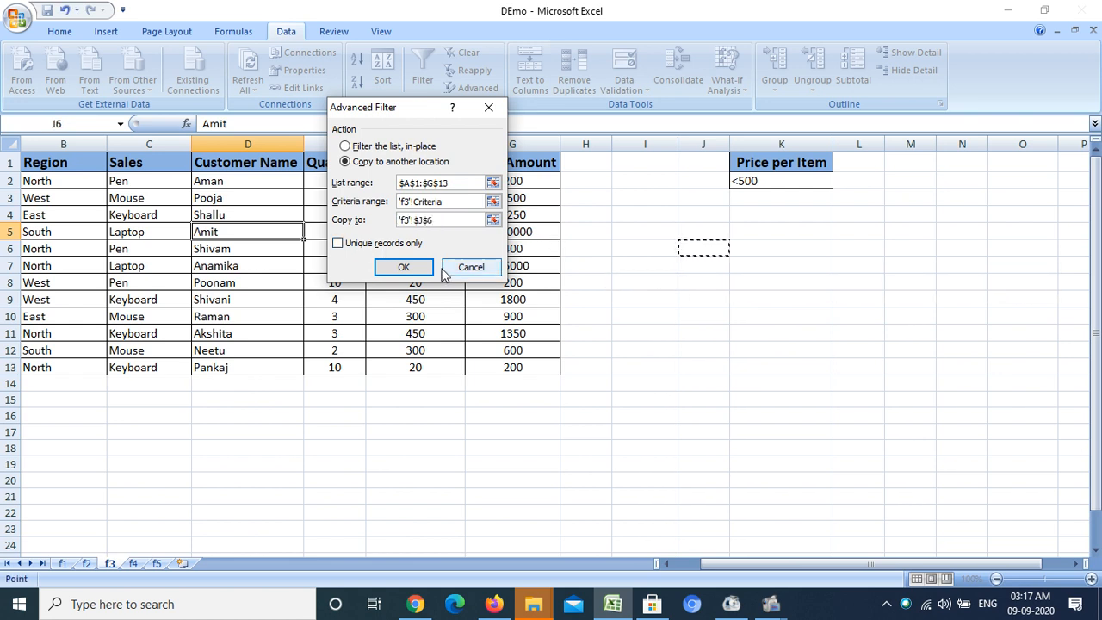
left_click(416, 270)
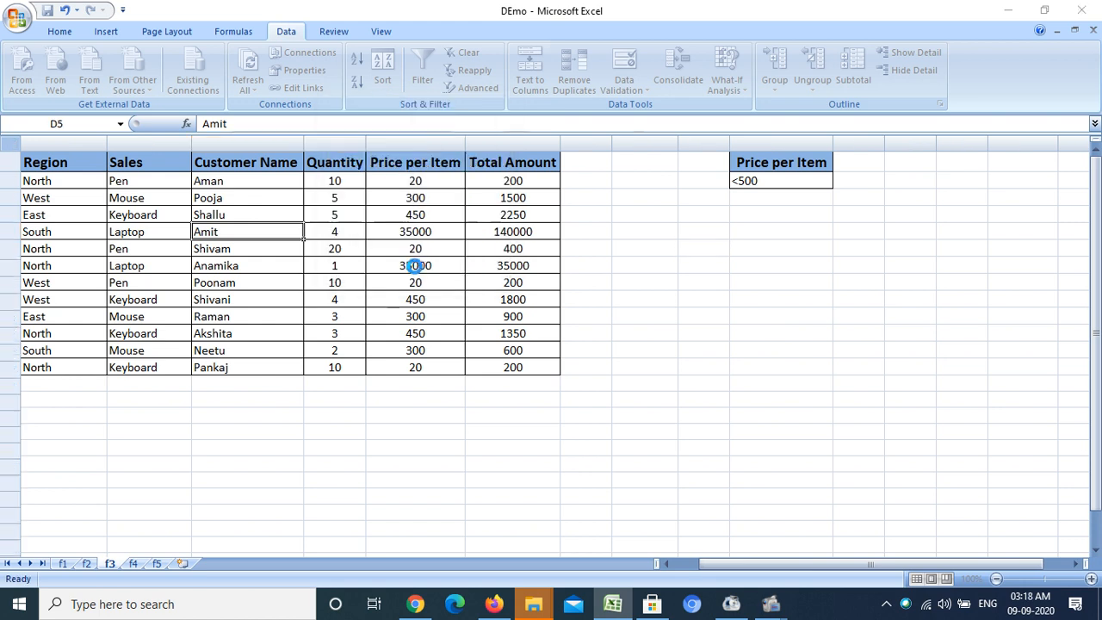
- Review the copied records and widen column O so the Price per Item heading fits
left_click_drag(729, 143, 749, 144)
left_click_drag(851, 563, 881, 560)
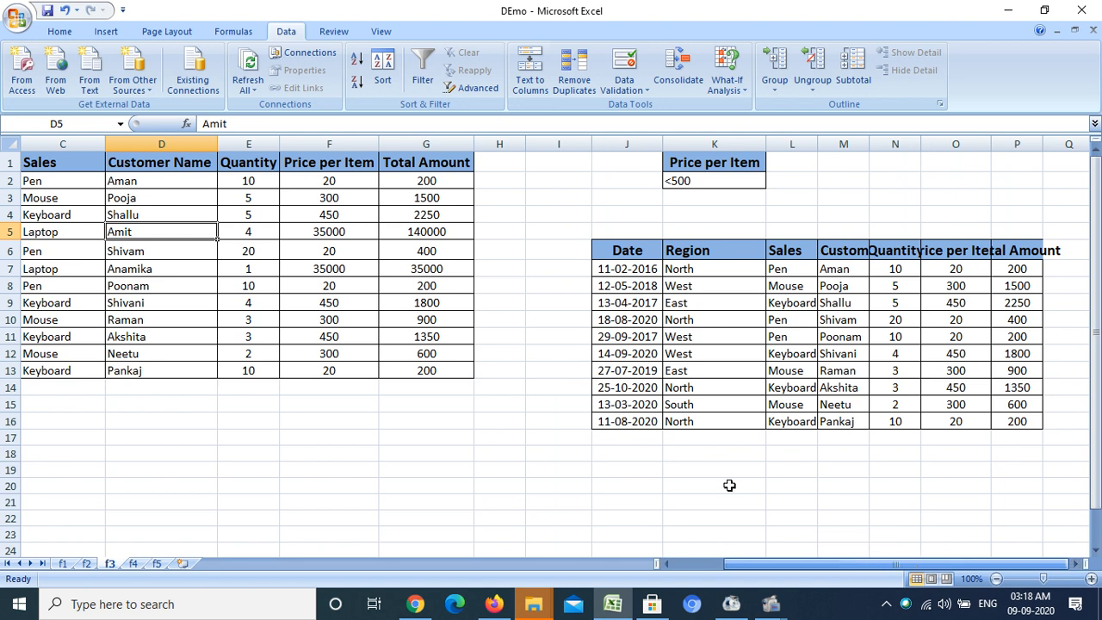
left_click(633, 268)
left_click_drag(634, 268, 1026, 422)
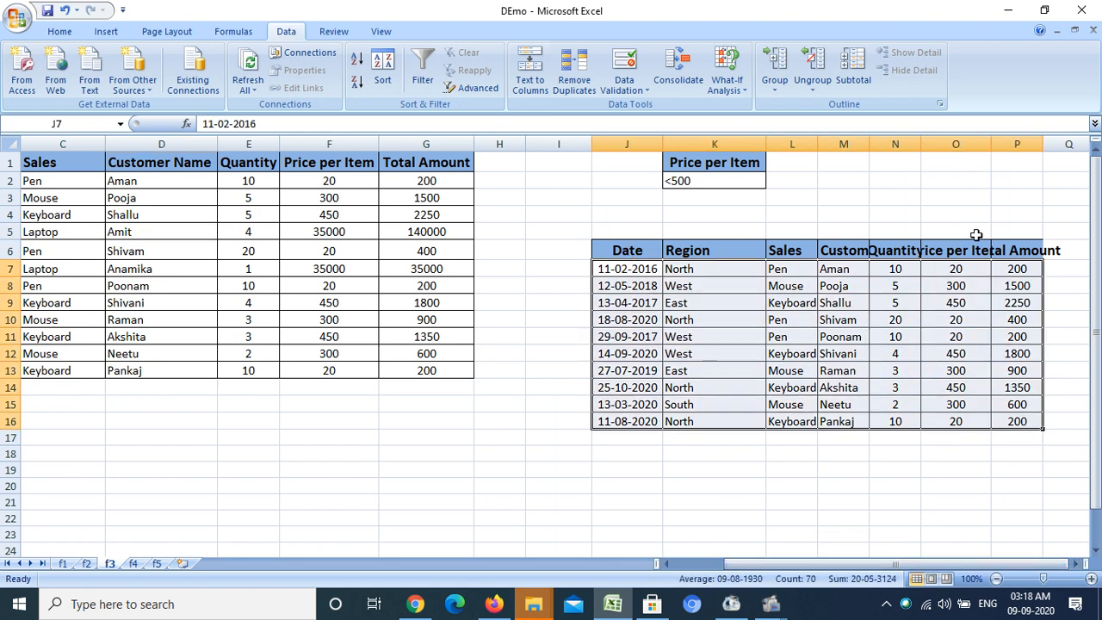
left_click(980, 140)
left_click_drag(991, 140, 1020, 140)
left_click_drag(938, 274, 953, 423)
left_click(329, 470)
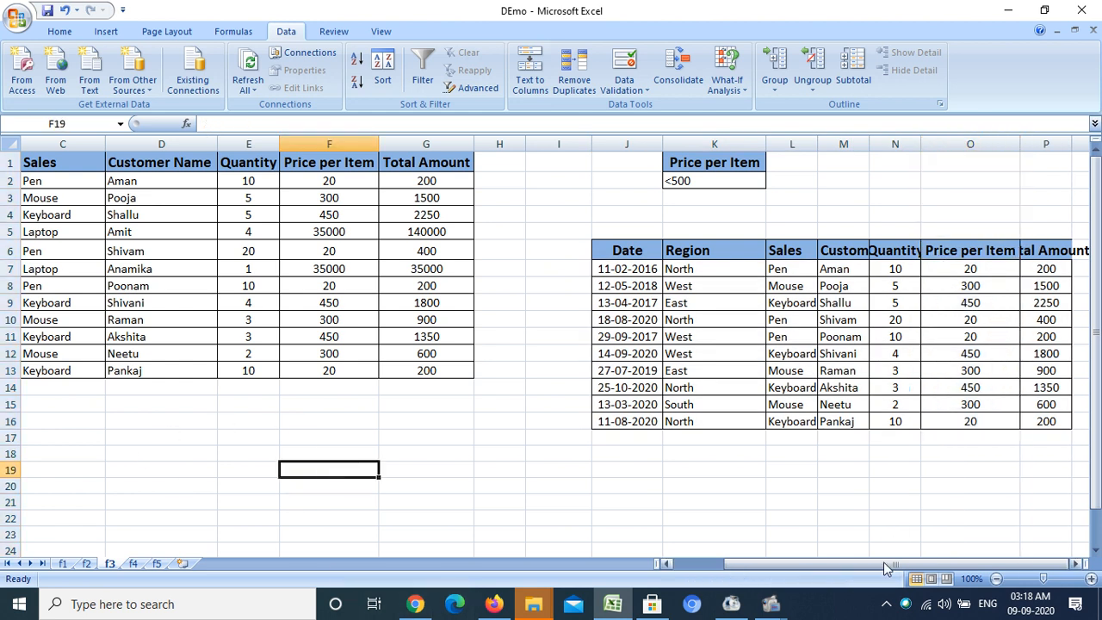
left_click_drag(867, 567, 822, 567)
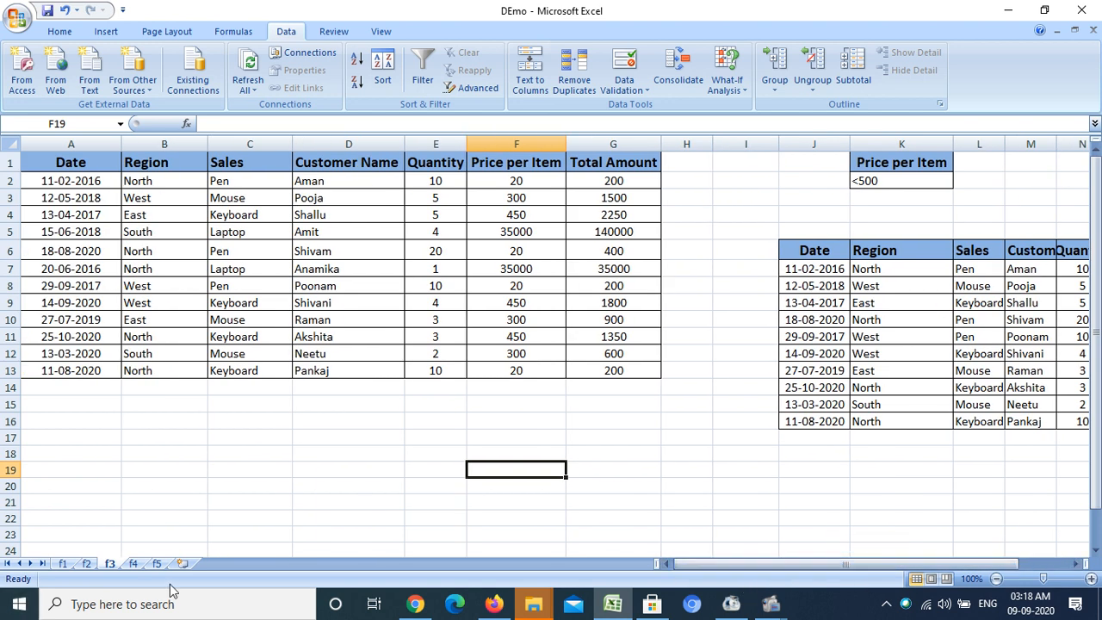
- Examine the Date criterion >13-03-2020 on sheet f4 and switch to the empty sheet f5
left_click(133, 563)
left_click(788, 263)
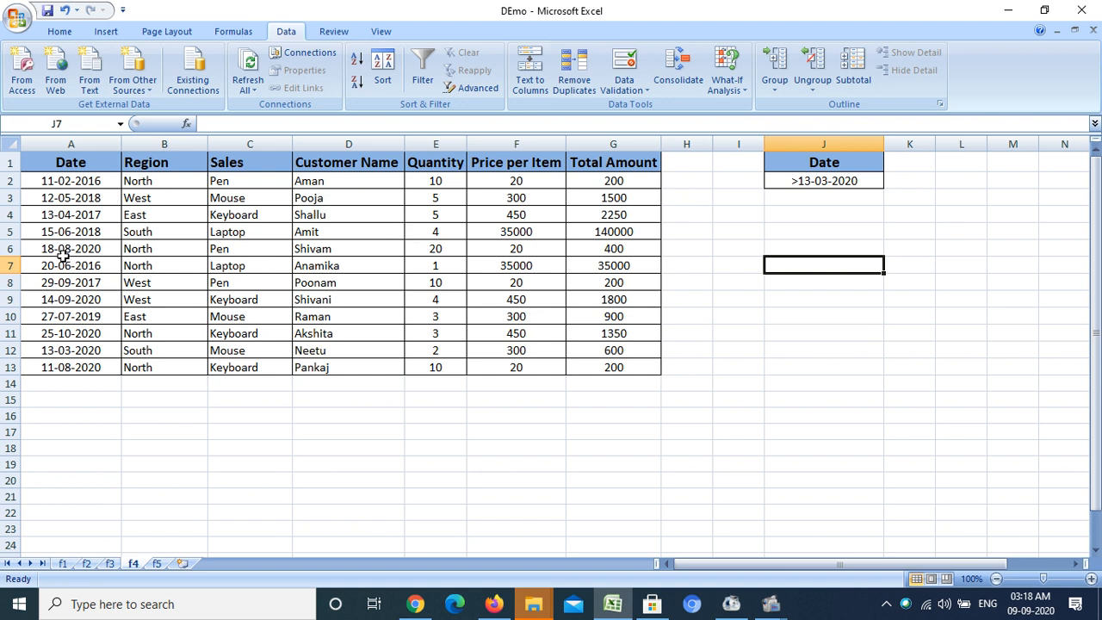
left_click(811, 182)
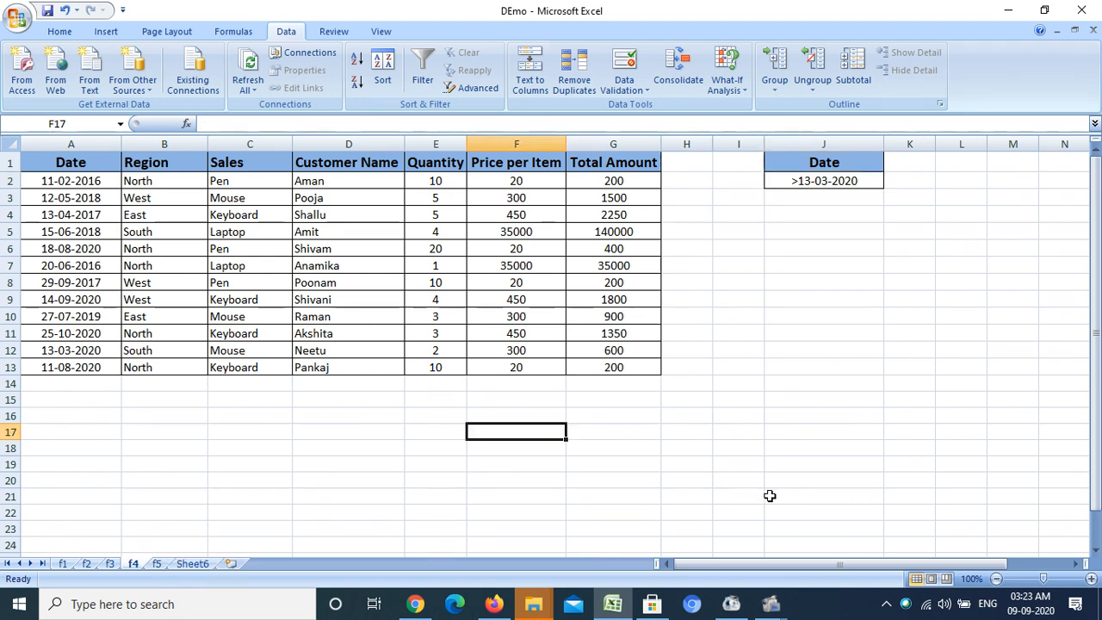
left_click(157, 564)
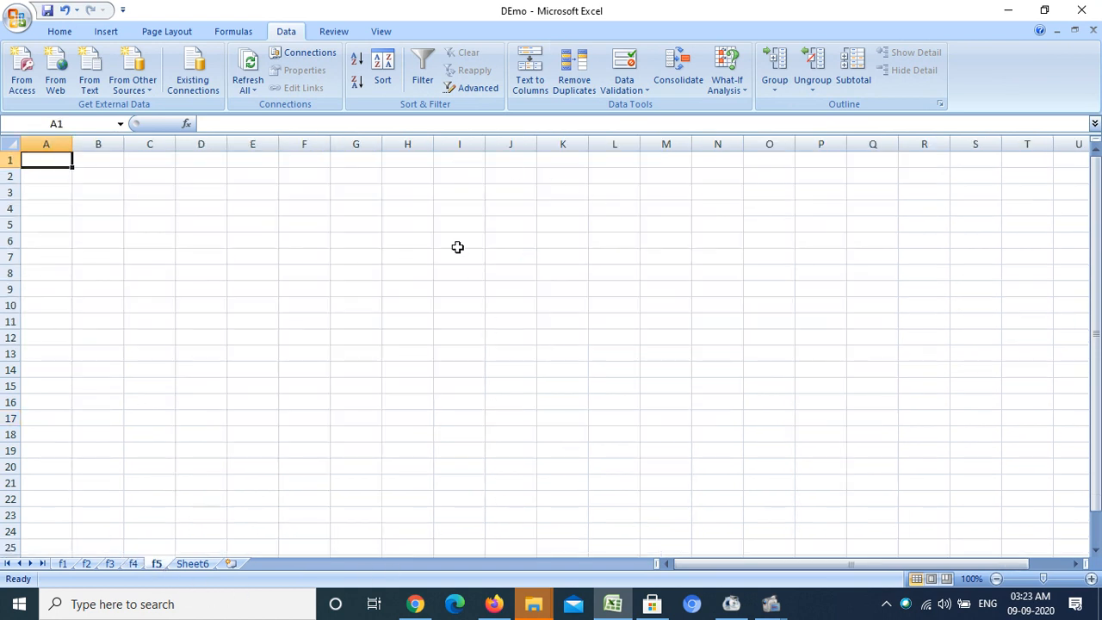
left_click(133, 565)
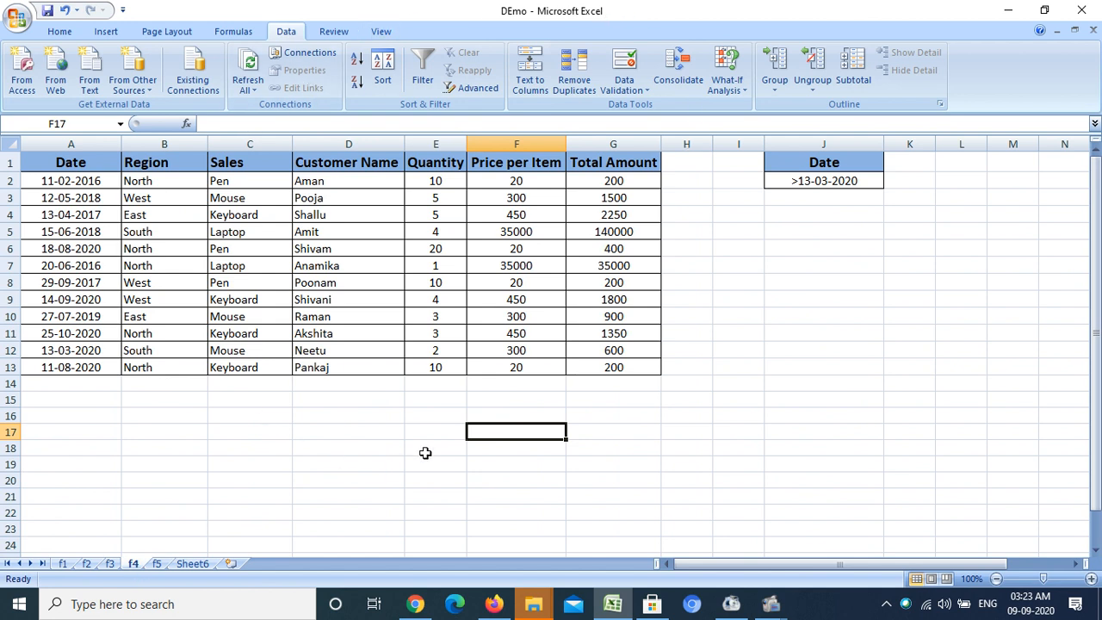
left_click(157, 564)
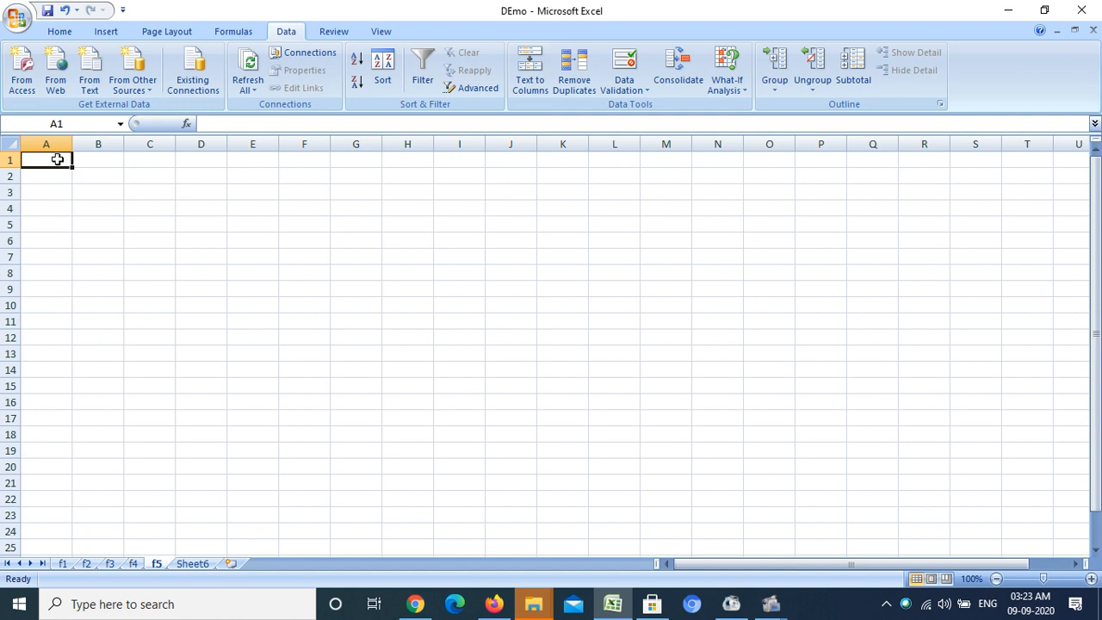
- Open Advanced Filter on sheet f5 and set the list range to A1:G13 of sheet f4
left_click(471, 89)
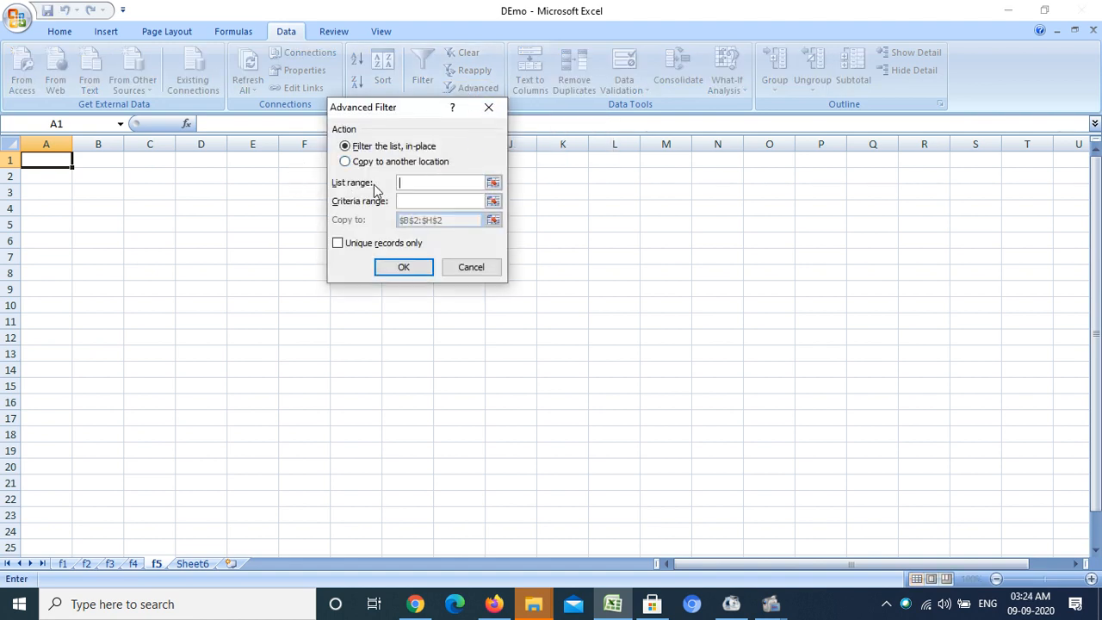
left_click(494, 183)
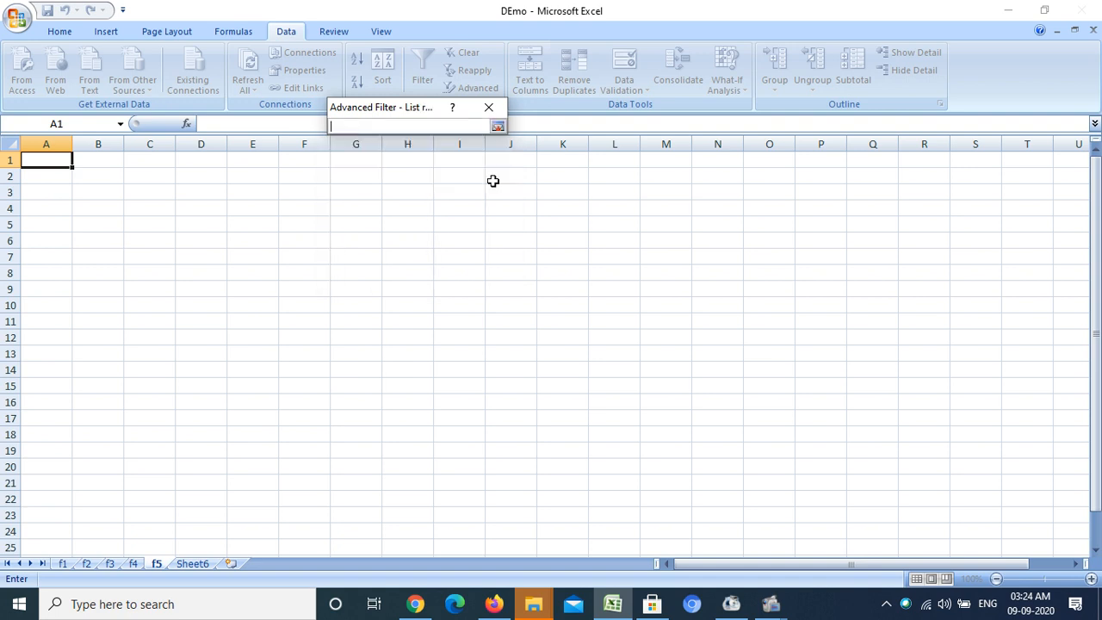
left_click(135, 564)
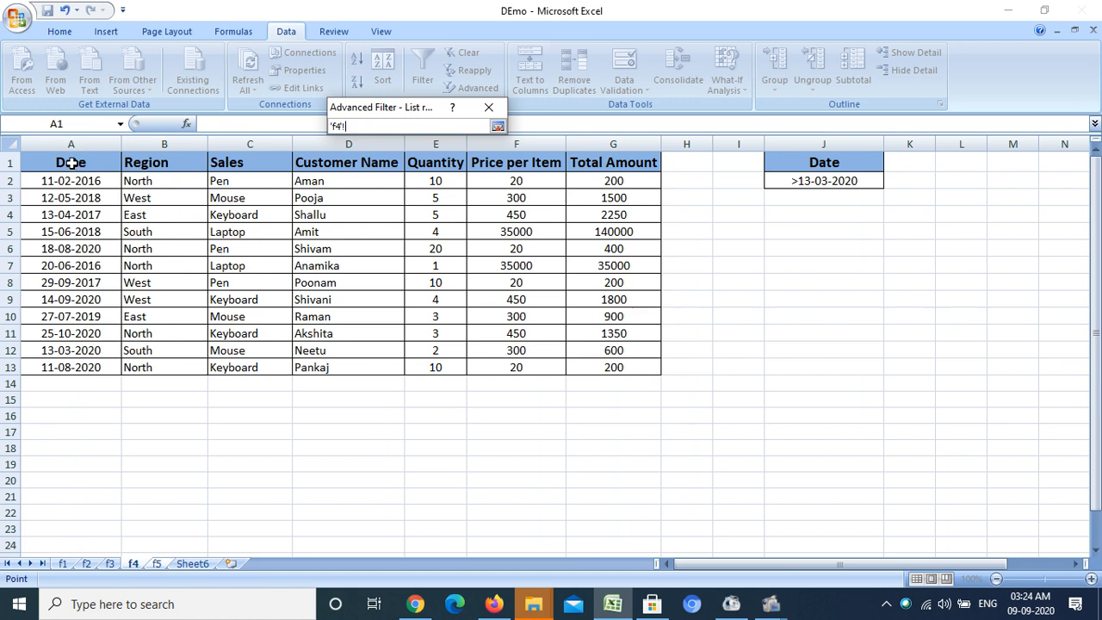
left_click_drag(71, 163, 637, 369)
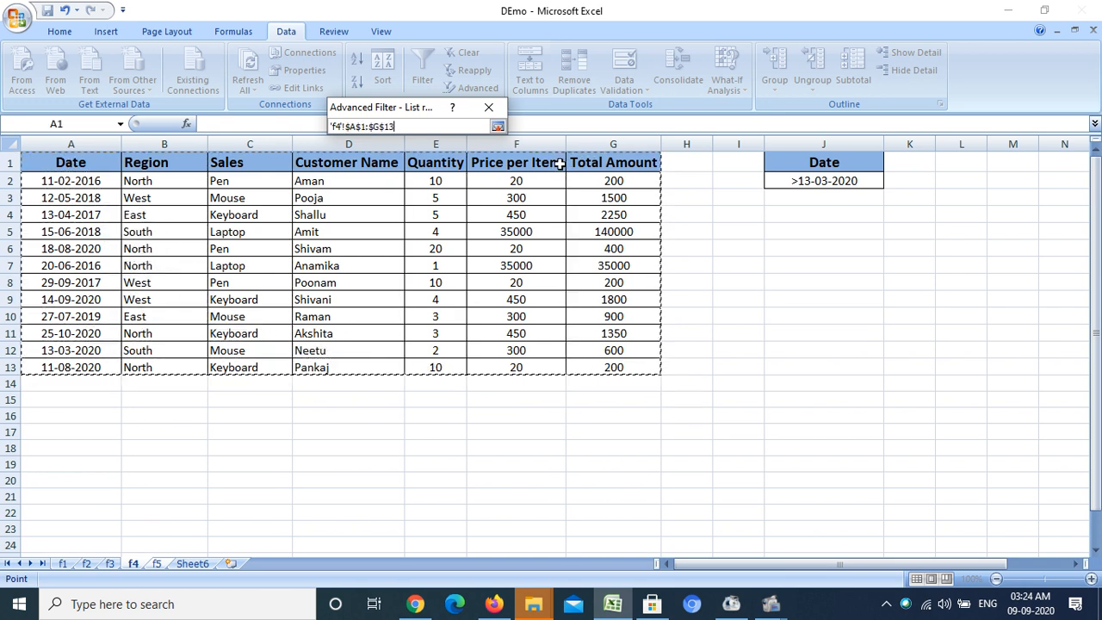
left_click(497, 128)
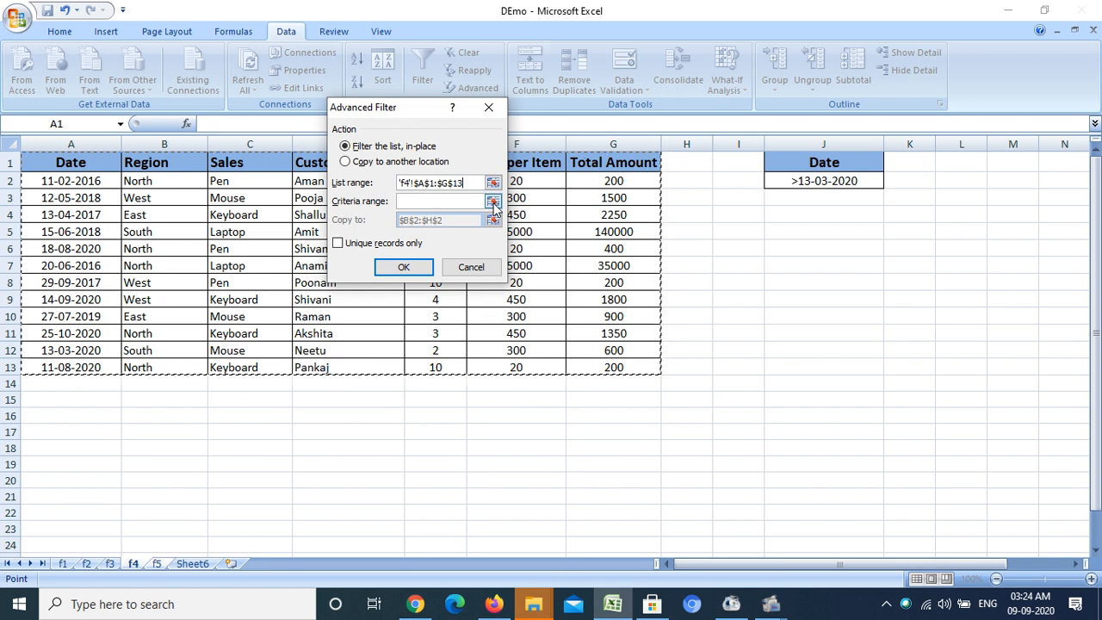
- Set the criteria range to the Date criterion J1:J2 on sheet f4
left_click(492, 200)
key("ctrl+Page_Down")
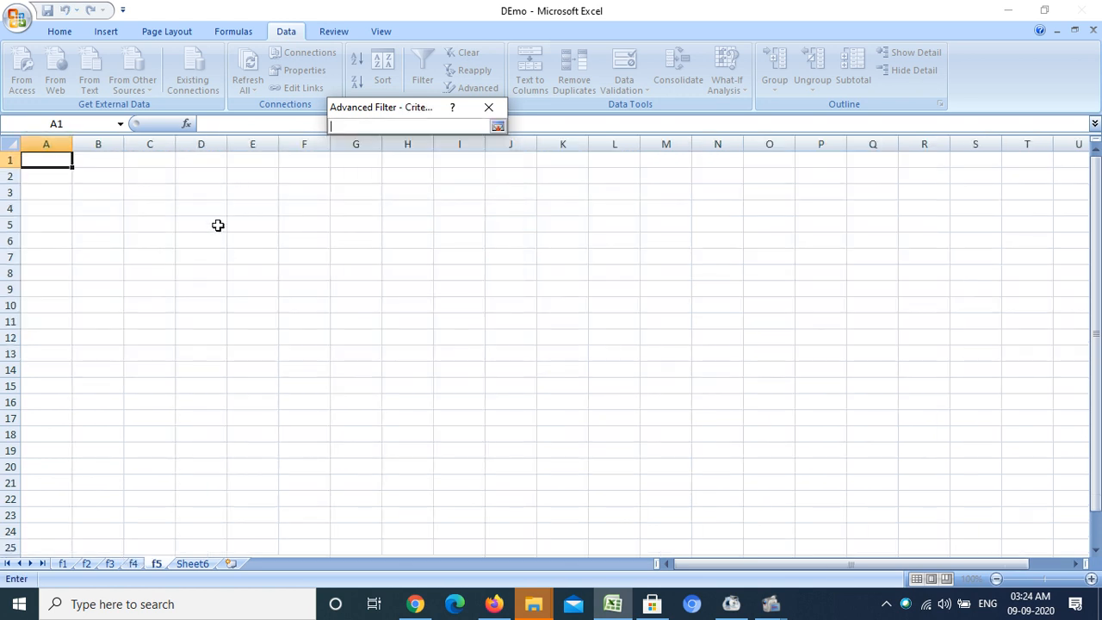
left_click(134, 564)
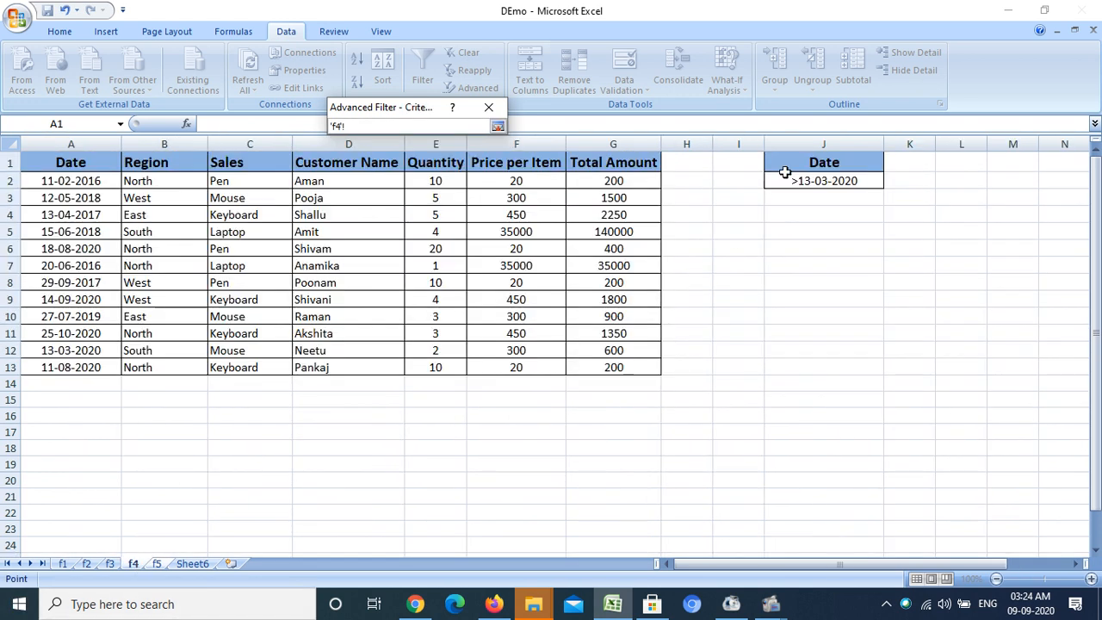
left_click_drag(790, 160, 792, 179)
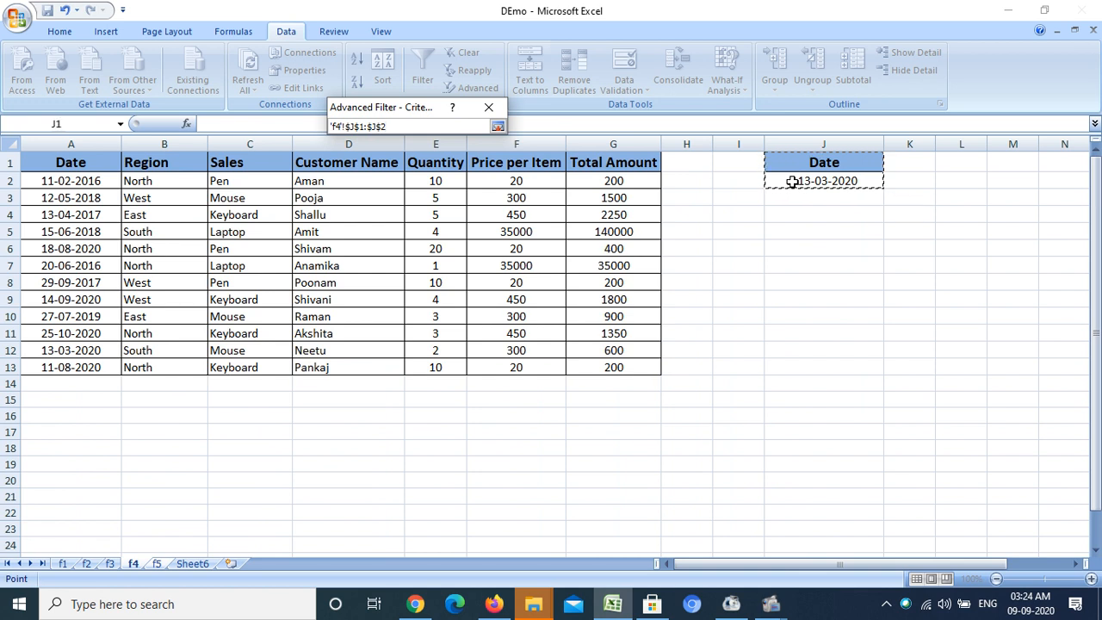
left_click(498, 127)
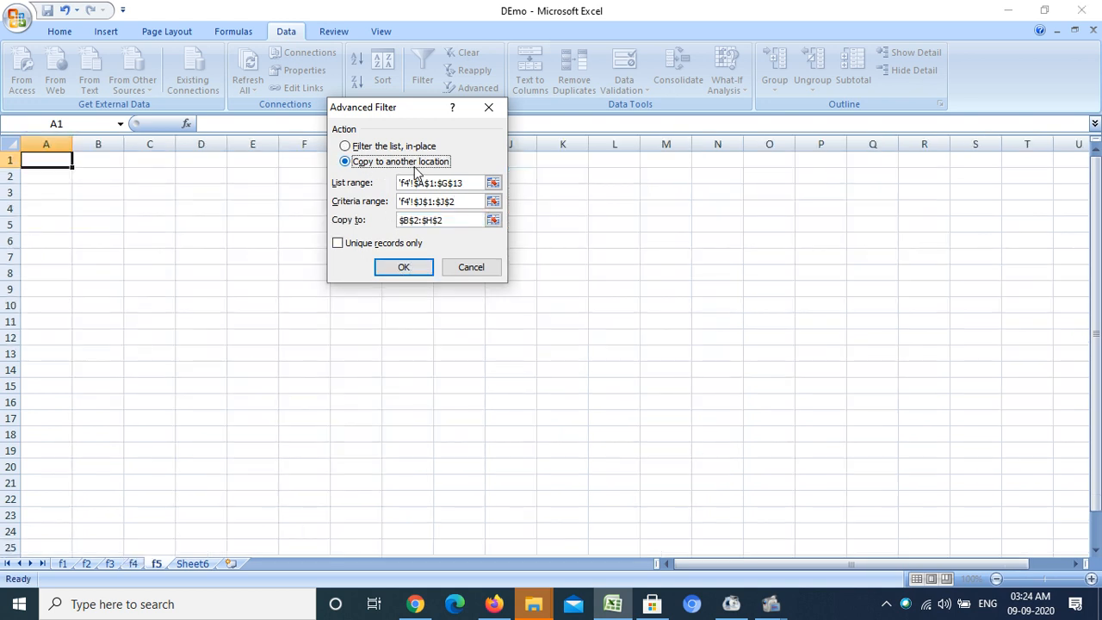
- Copy the matching records to B2 on sheet f5 by running the filter
left_click(413, 272)
left_click(118, 300)
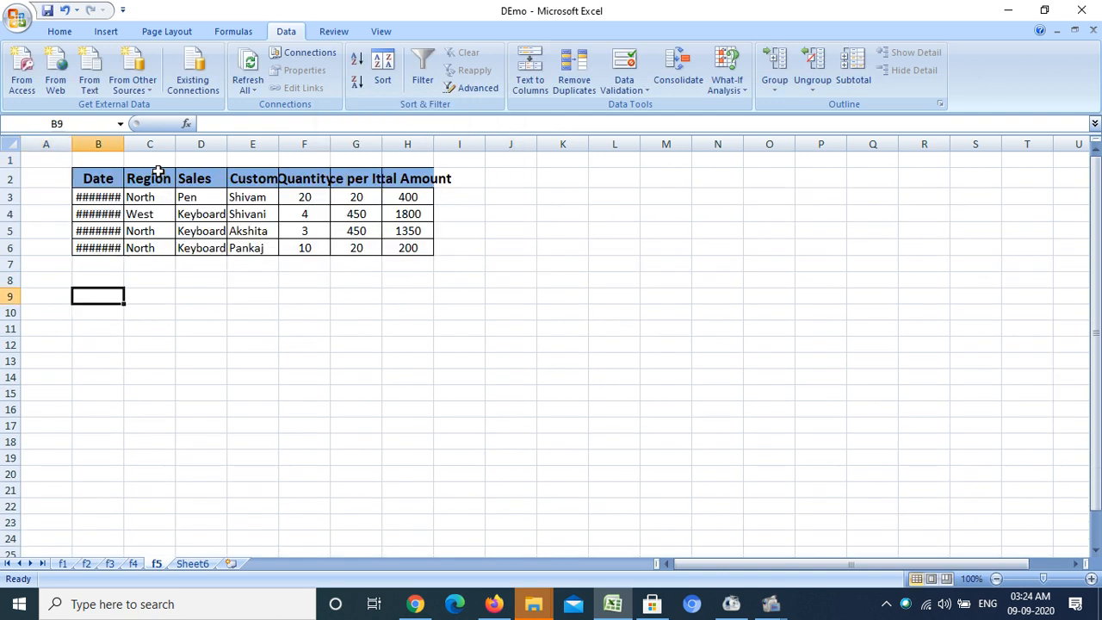
- Widen the Date, Sales and Total Amount columns of the copied results and return to sheet f4
double_click(124, 147)
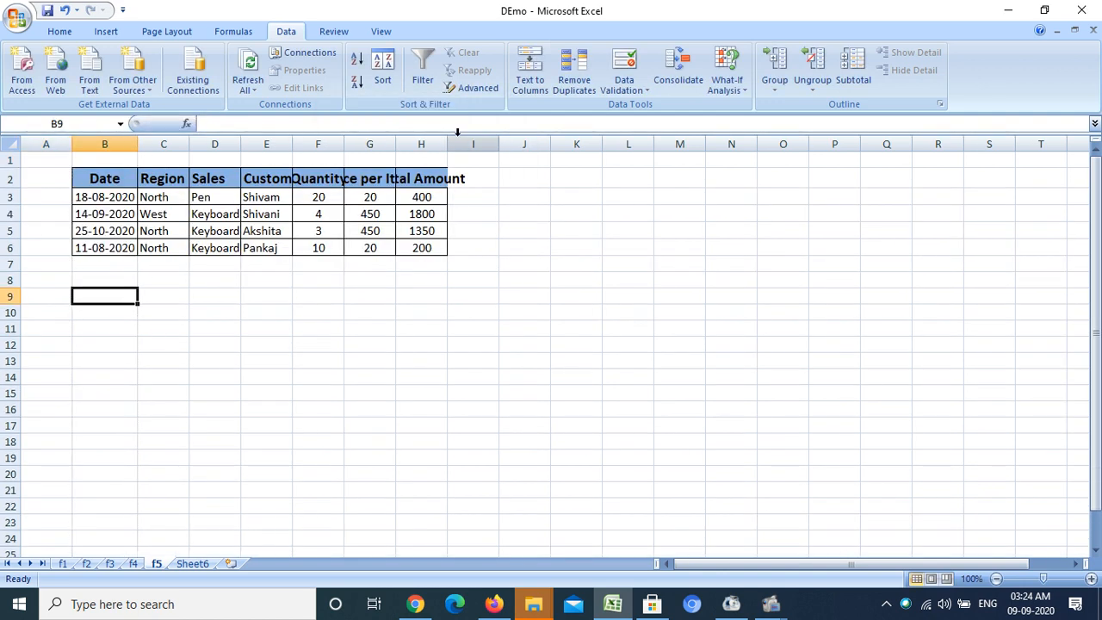
left_click_drag(442, 136, 471, 136)
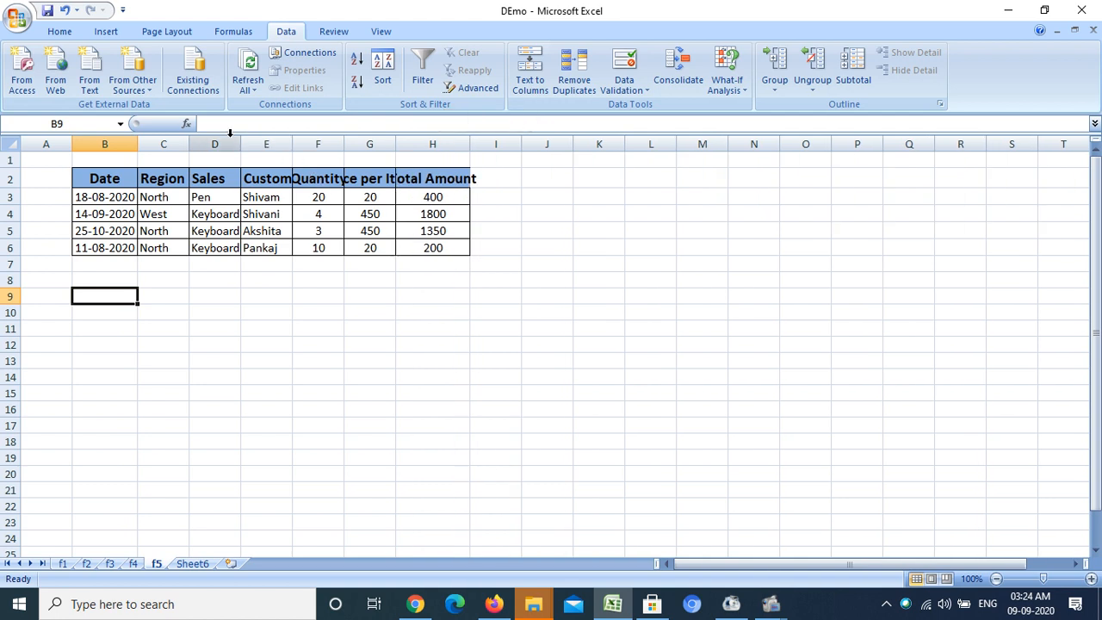
left_click_drag(242, 136, 279, 137)
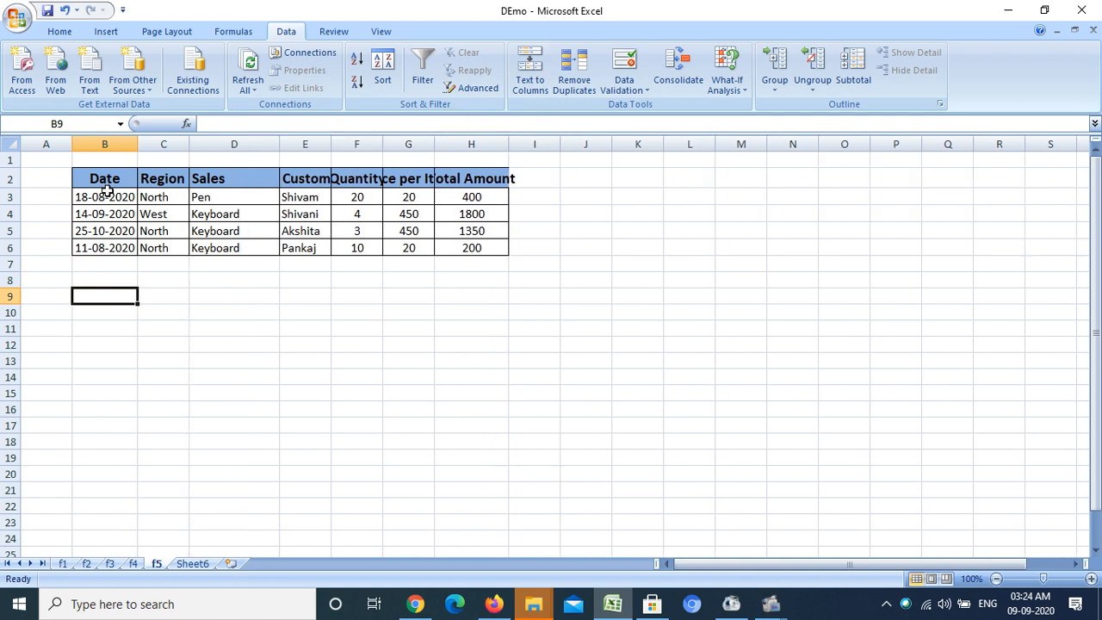
left_click_drag(137, 138, 159, 138)
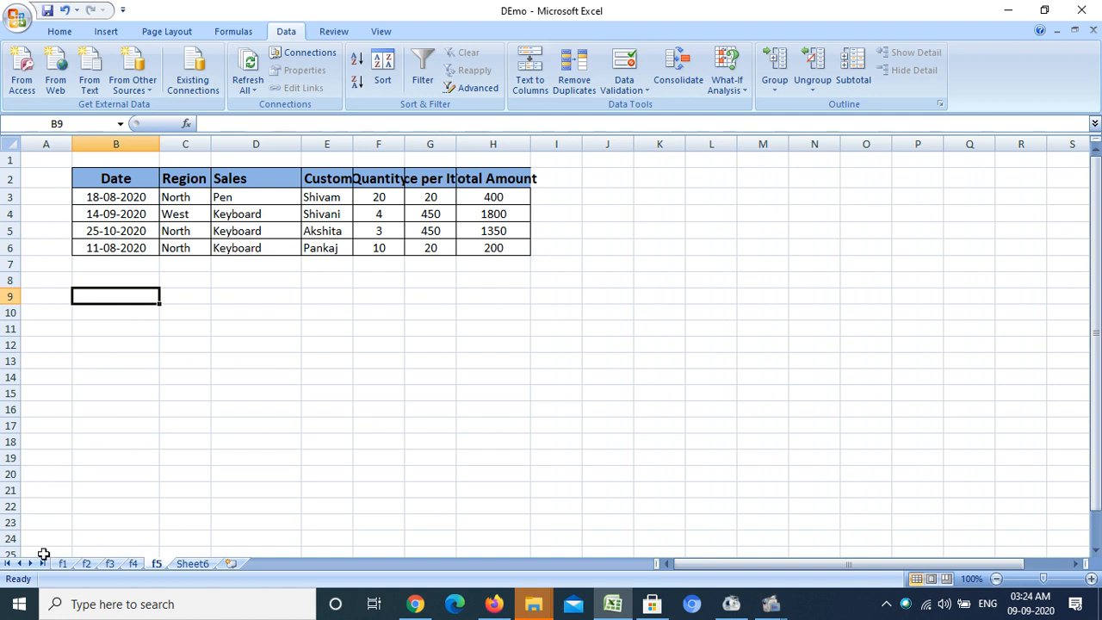
left_click(135, 563)
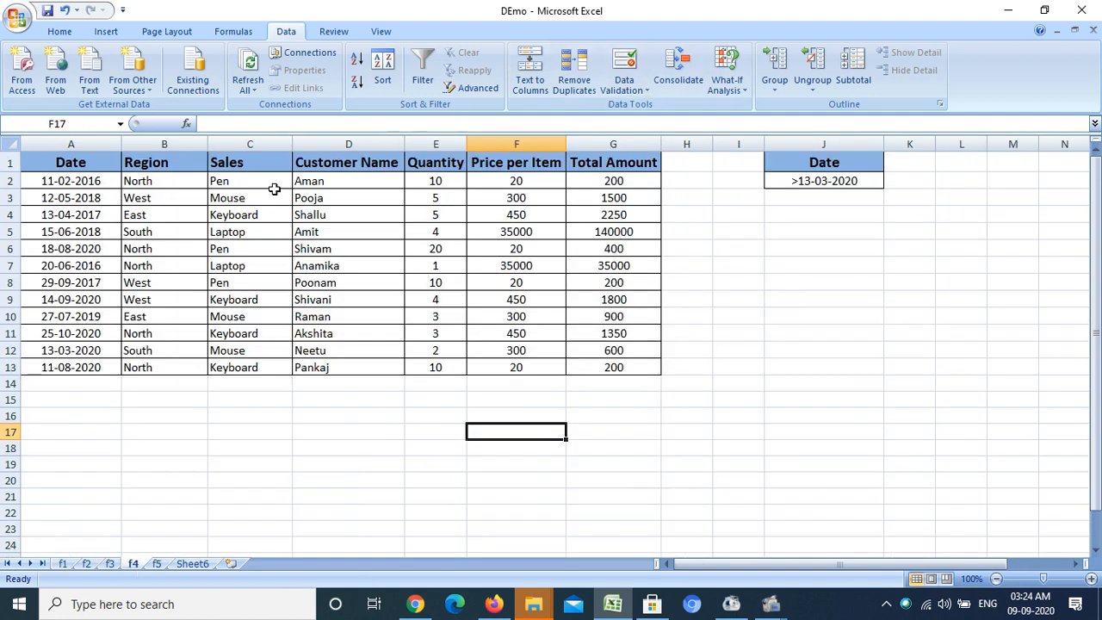